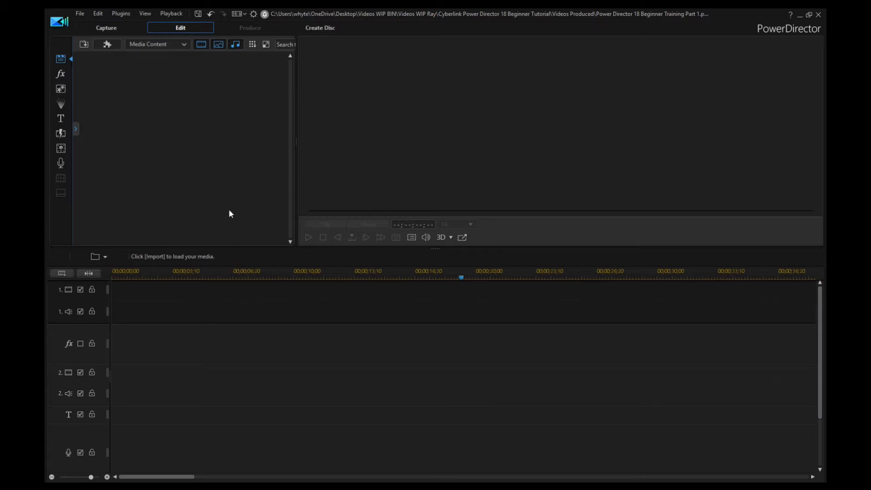
- Open the file browser for importing individual media files and cancel it without choosing a file
{"action": "left_click", "coordinate": [181, 255]}
{"action": "left_click", "coordinate": [182, 256]}
{"action": "left_click", "coordinate": [181, 255]}
{"action": "left_click", "coordinate": [182, 255]}
{"action": "left_click", "coordinate": [182, 256]}
{"action": "left_click", "coordinate": [181, 255]}
{"action": "left_click", "coordinate": [105, 257]}
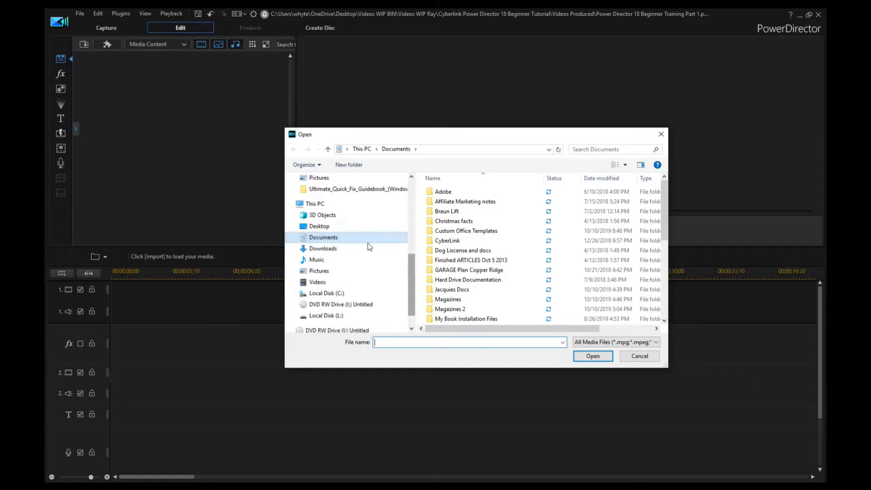
{"action": "left_click", "coordinate": [638, 356]}
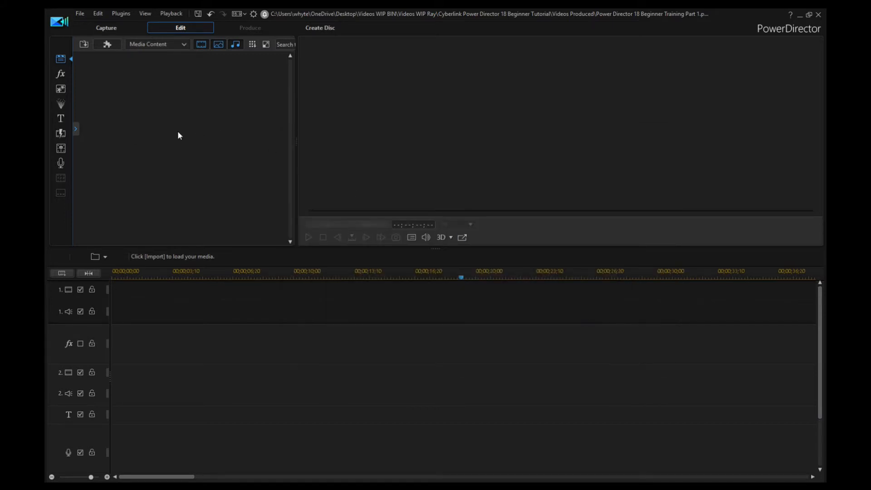
- Open the folder browser for importing a whole media folder and cancel it without selecting one
{"action": "left_click", "coordinate": [81, 18]}
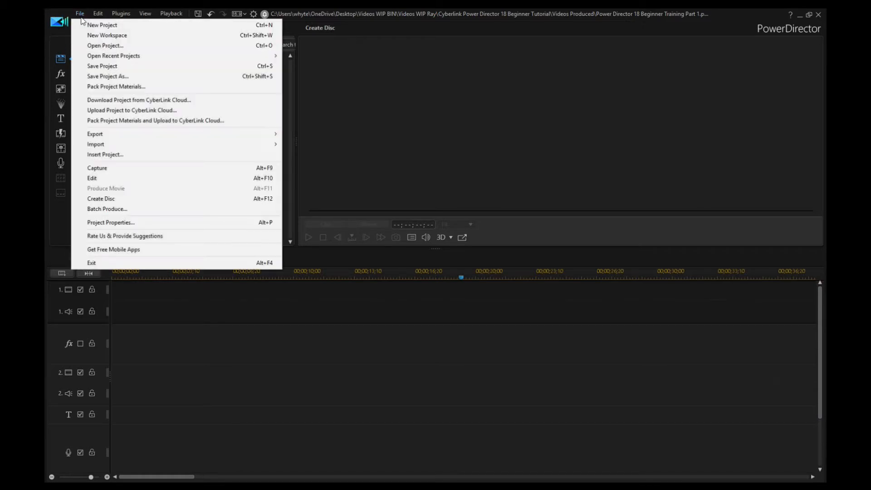
{"action": "mouse_move", "coordinate": [115, 148]}
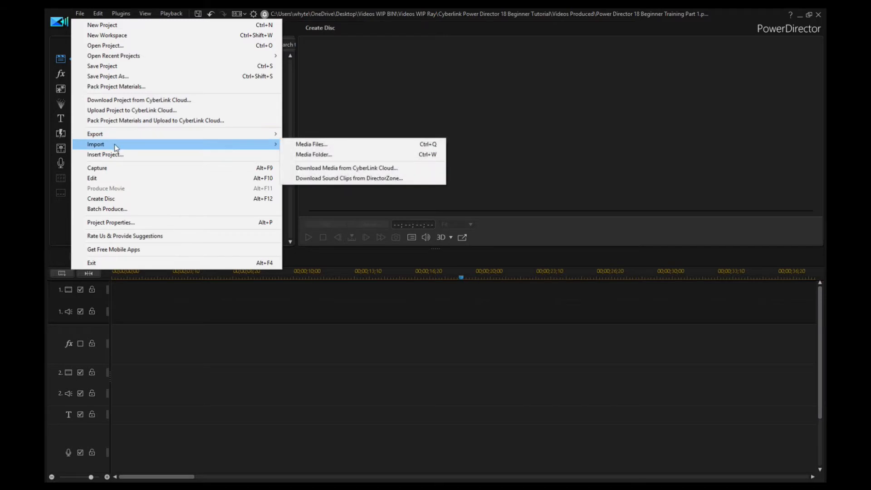
{"action": "left_click", "coordinate": [305, 155]}
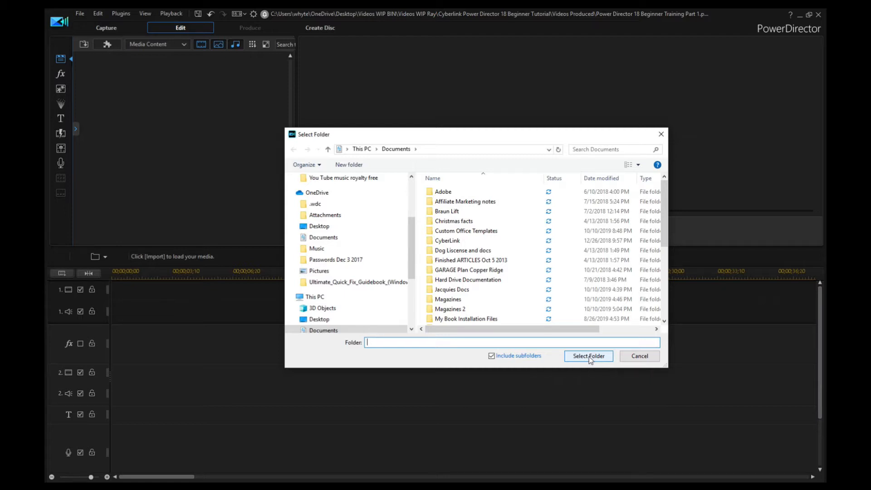
{"action": "left_click", "coordinate": [634, 357]}
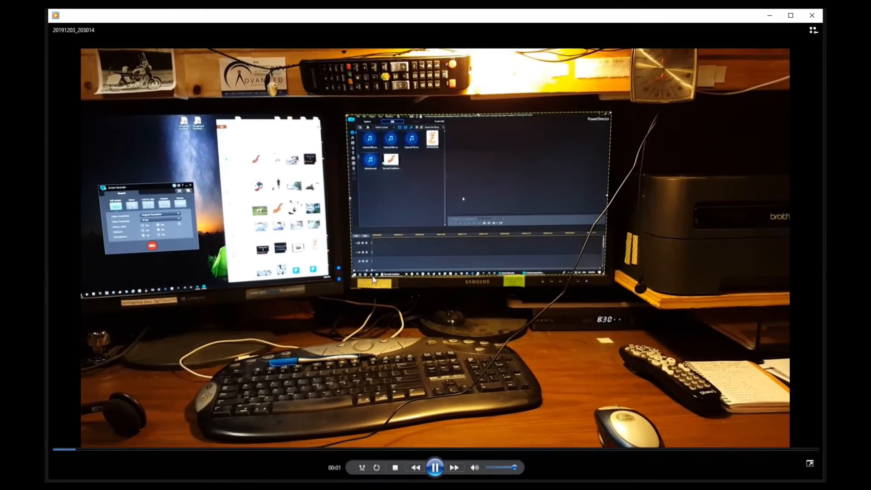
- Review the opening seconds of the 20191203_203014 video, restarting it from the beginning and pausing playback as needed
{"action": "left_click", "coordinate": [434, 470]}
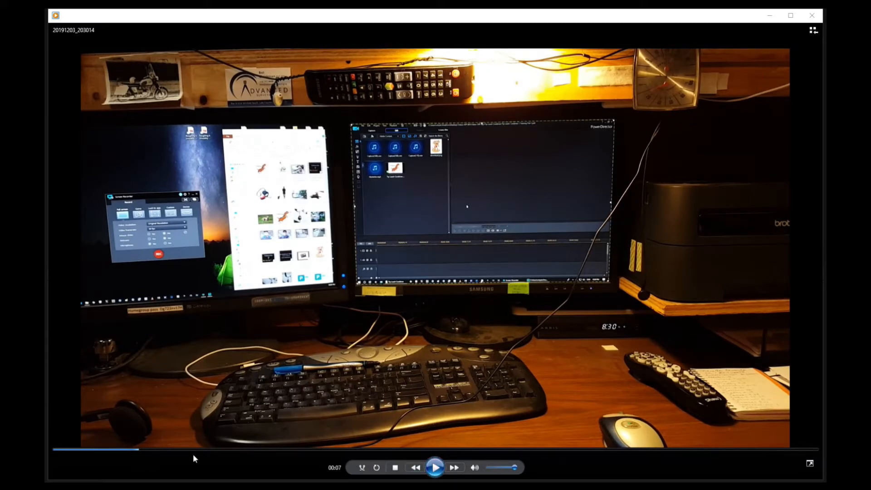
{"action": "left_click_drag", "start_coordinate": [136, 450], "coordinate": [62, 454]}
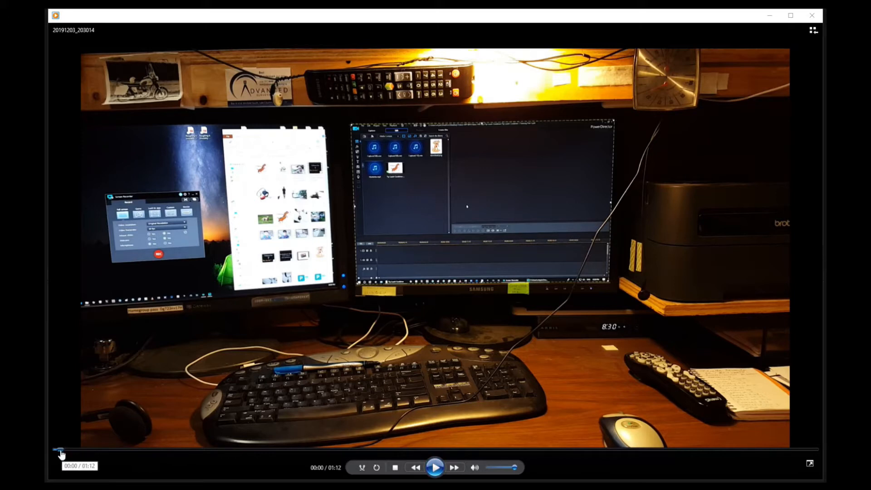
{"action": "left_click", "coordinate": [436, 468]}
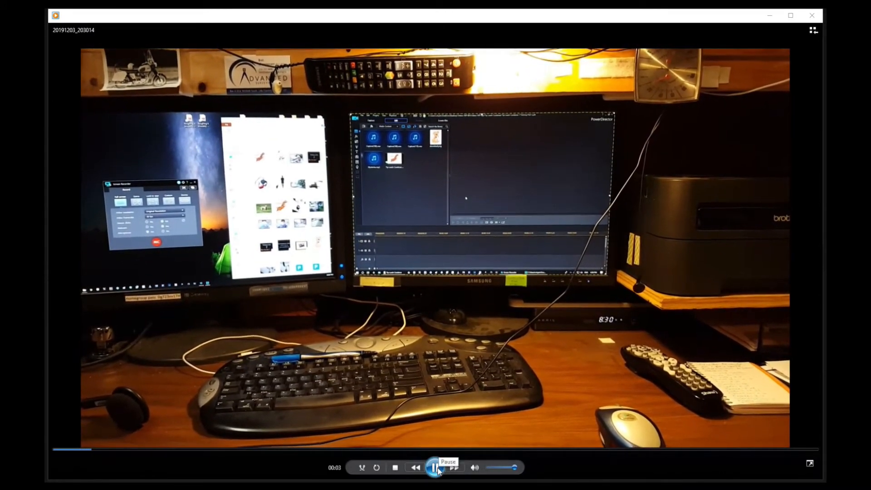
{"action": "left_click", "coordinate": [436, 468]}
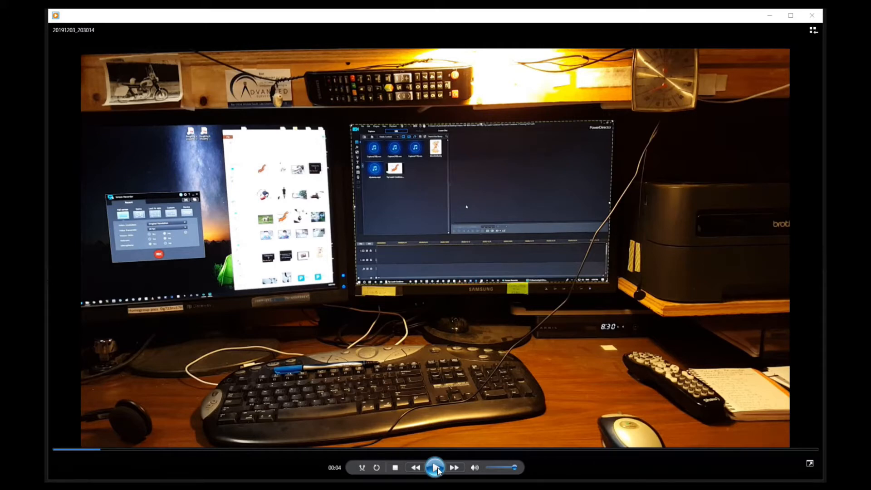
{"action": "left_click", "coordinate": [436, 468]}
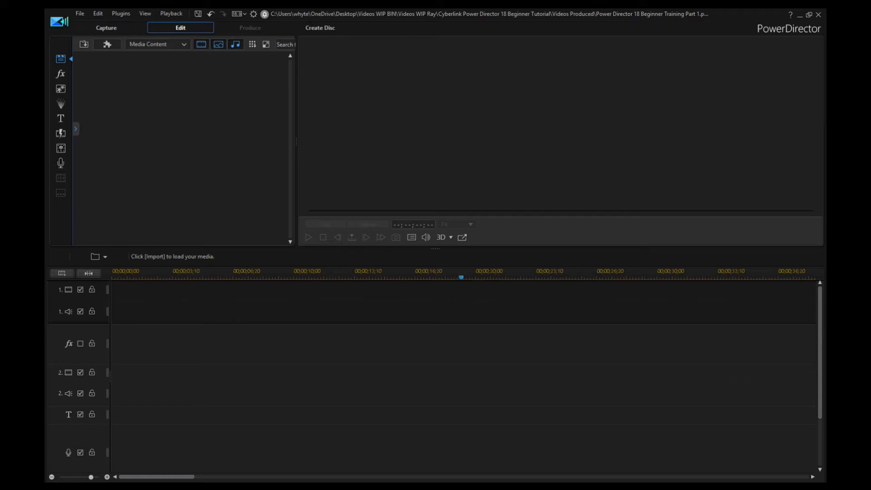
- Bring up the Tip Leash Carabiner folder, view its files at full-screen size, and restore the window beside the media library
{"action": "left_click_drag", "start_coordinate": [46, 55], "coordinate": [618, 21]}
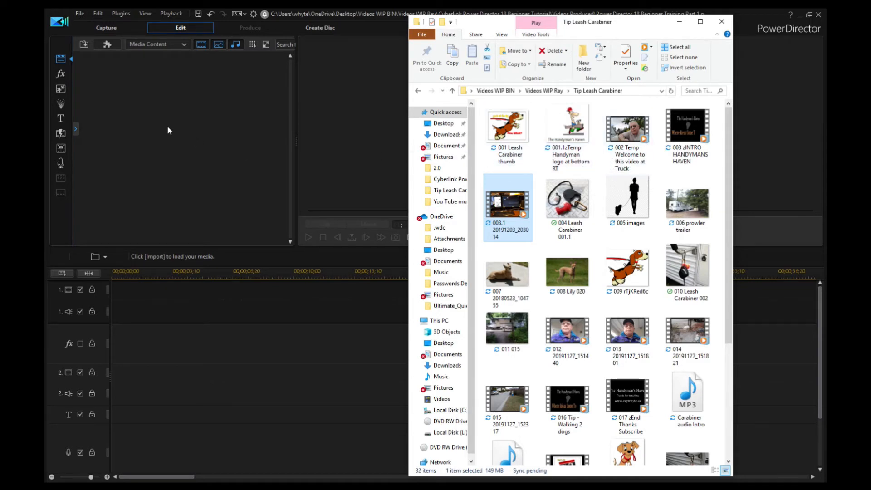
{"action": "key", "text": "super"}
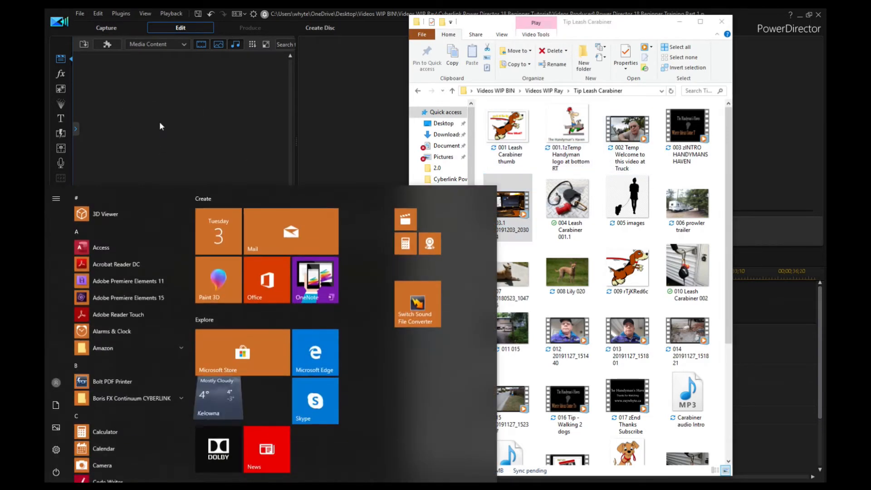
{"action": "left_click", "coordinate": [191, 155]}
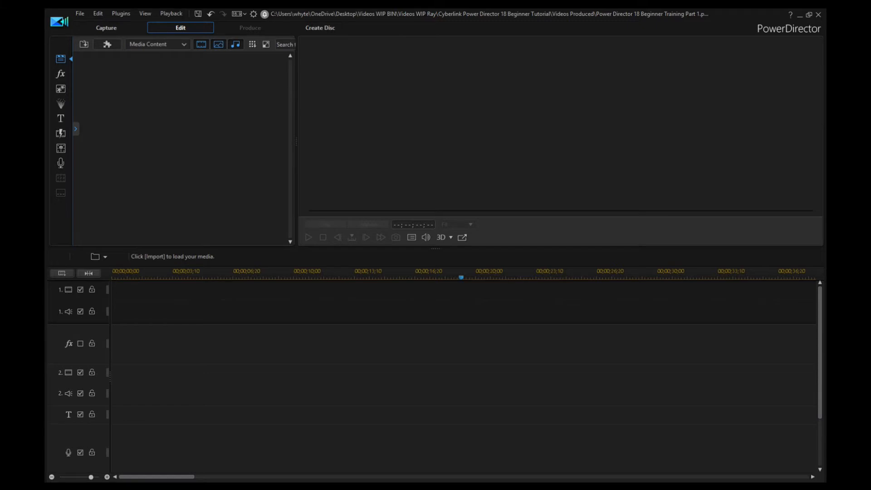
{"action": "left_click", "coordinate": [236, 454]}
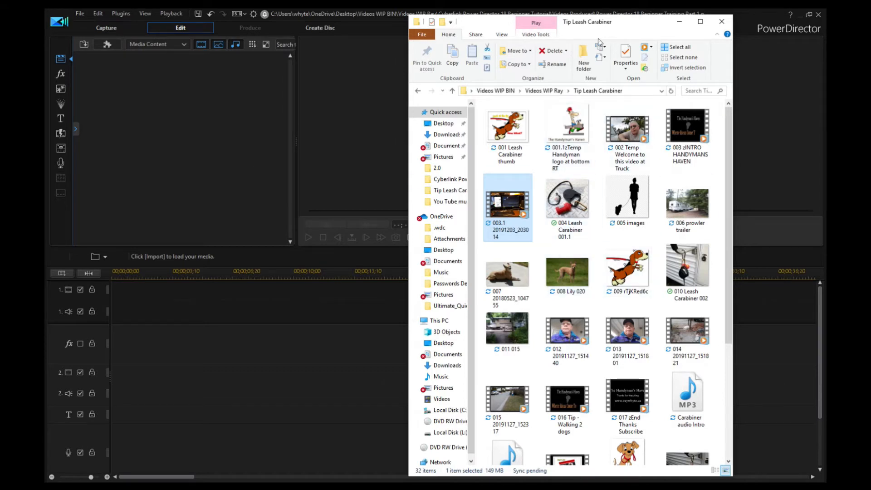
{"action": "double_click", "coordinate": [637, 30]}
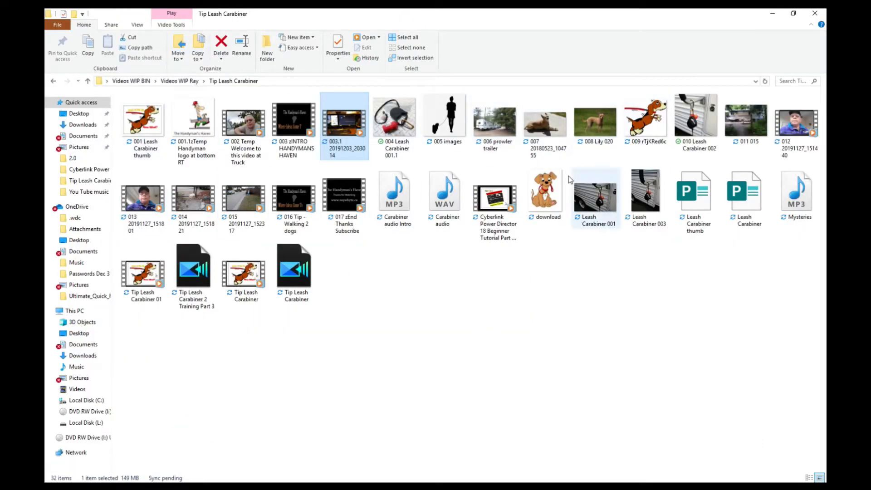
{"action": "left_click", "coordinate": [796, 13]}
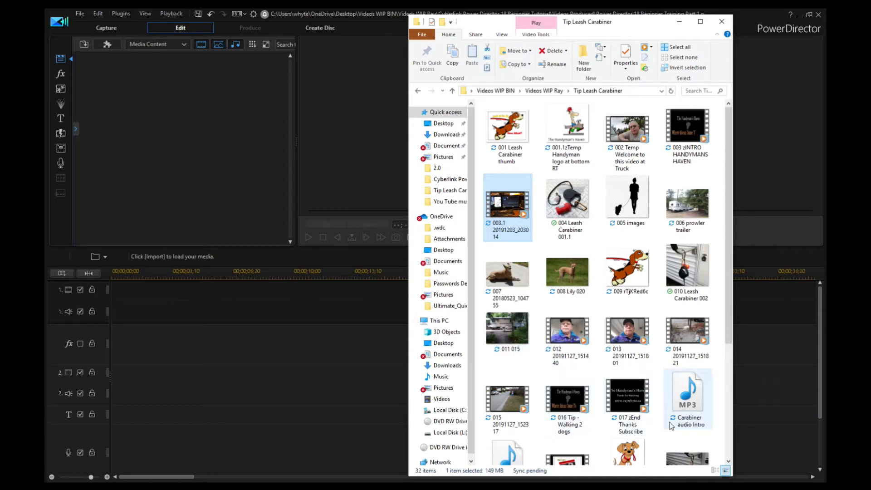
- Import the Carabiner audio Intro MP3 from the Tip Leash Carabiner folder into the media library
{"action": "left_click", "coordinate": [692, 403]}
{"action": "left_click_drag", "start_coordinate": [692, 403], "coordinate": [121, 226]}
{"action": "left_click_drag", "start_coordinate": [153, 201], "coordinate": [118, 125]}
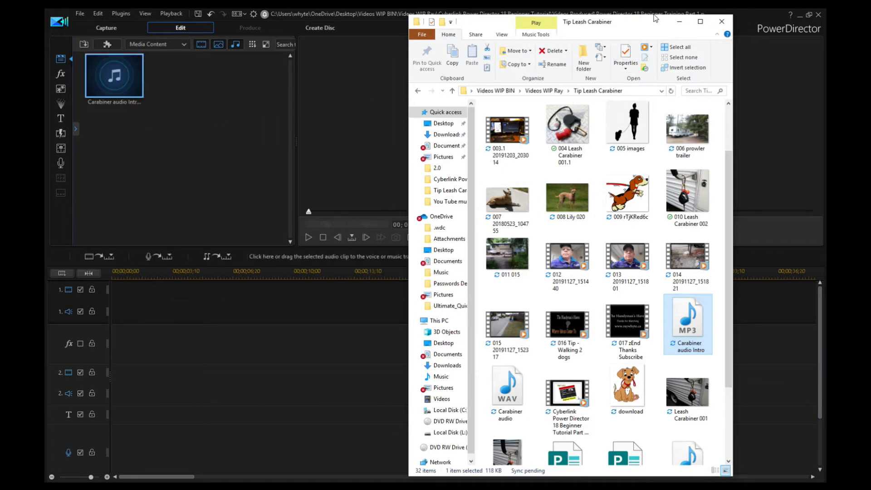
- Return to PowerDirector, play the Carabiner audio Intro clip in the preview, and delete it from the media library
{"action": "left_click_drag", "start_coordinate": [654, 19], "coordinate": [331, 177]}
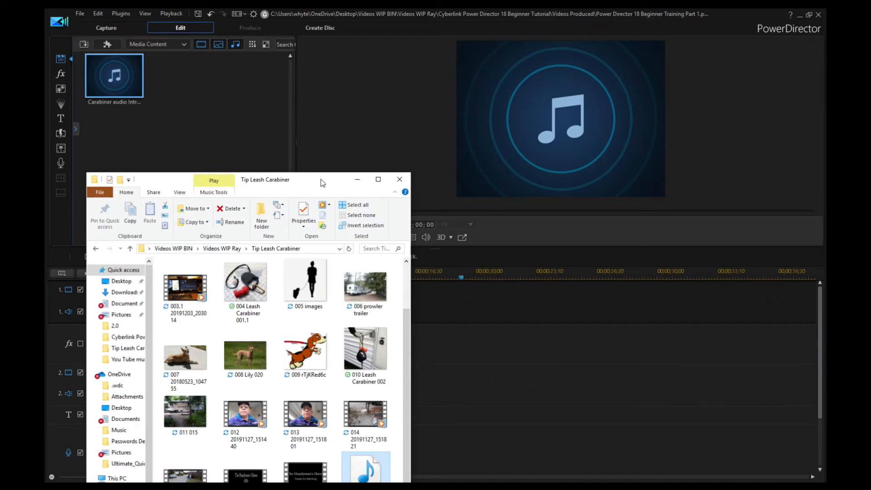
{"action": "key", "text": "alt+Tab"}
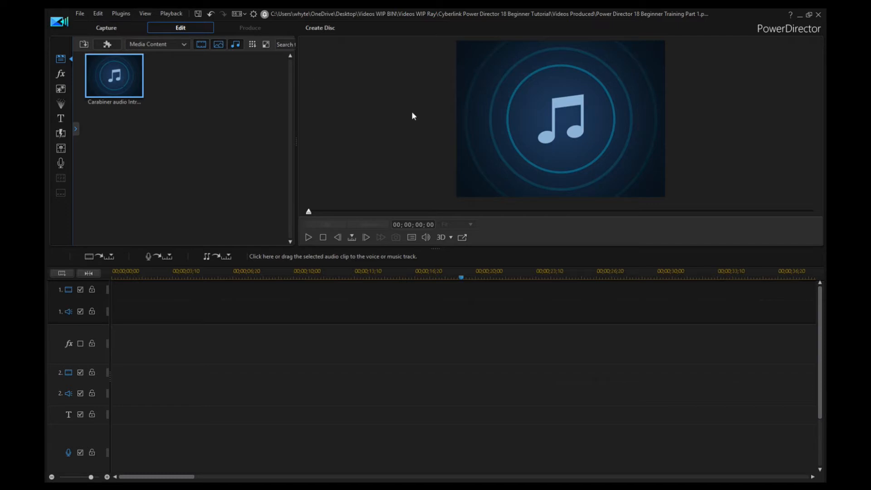
{"action": "left_click", "coordinate": [308, 237]}
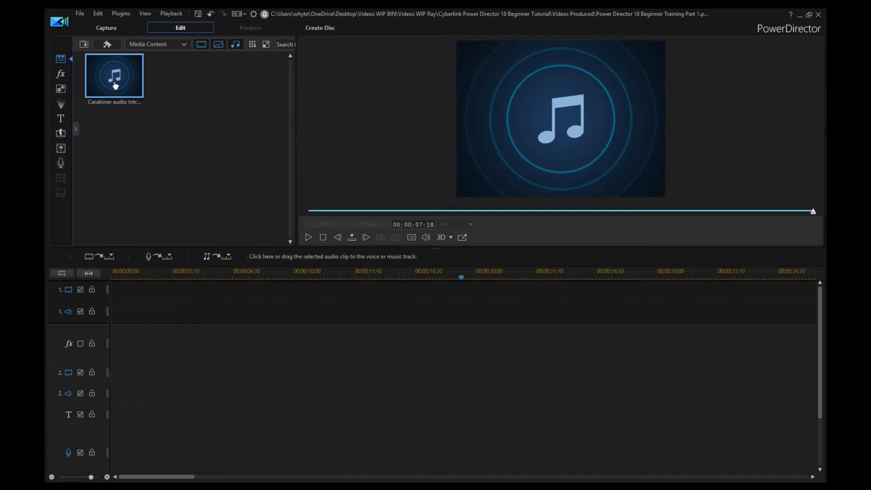
{"action": "key", "text": "Delete"}
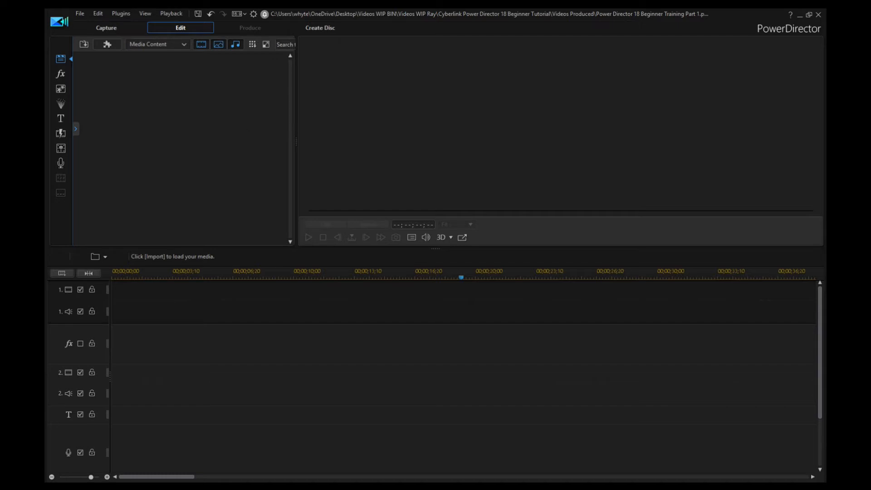
- Import the 001 Leash Carabiner thumb and 001.1zTemp Handyman logo images from the Tip Leash Carabiner folder into the media library
{"action": "left_click_drag", "start_coordinate": [45, 51], "coordinate": [44, 20]}
{"action": "left_click_drag", "start_coordinate": [132, 42], "coordinate": [715, 24]}
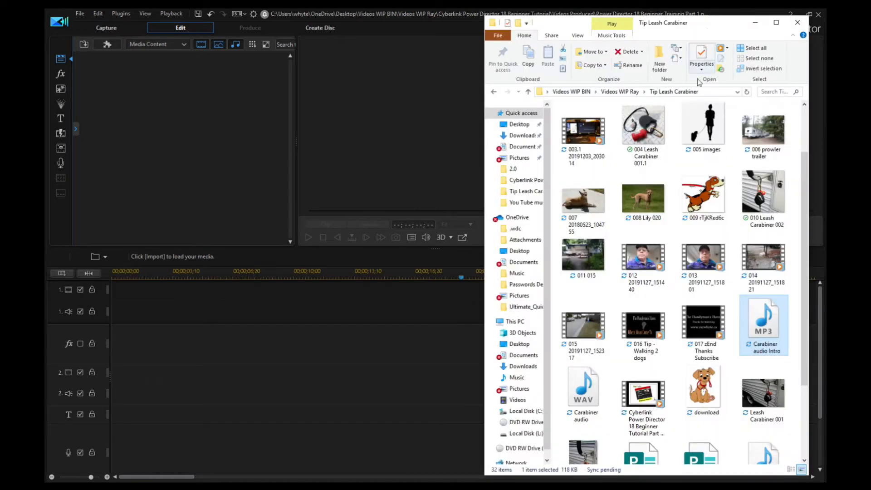
{"action": "scroll", "coordinate": [801, 270], "scroll_direction": "up", "scroll_amount": 2}
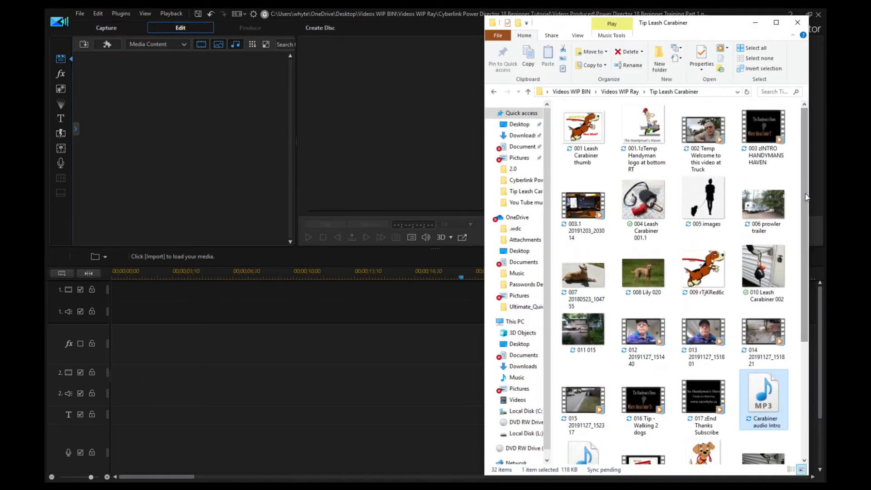
{"action": "left_click_drag", "start_coordinate": [583, 131], "coordinate": [162, 95]}
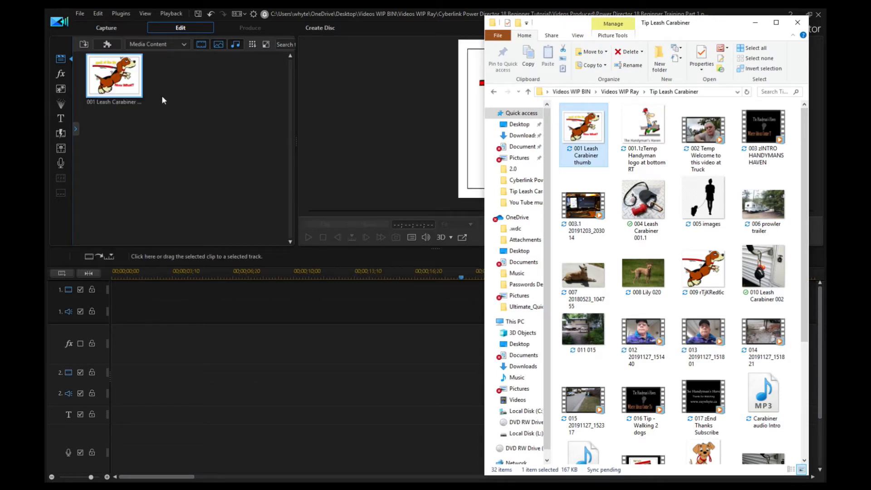
{"action": "left_click_drag", "start_coordinate": [644, 121], "coordinate": [252, 129]}
{"action": "left_click_drag", "start_coordinate": [186, 93], "coordinate": [185, 91]}
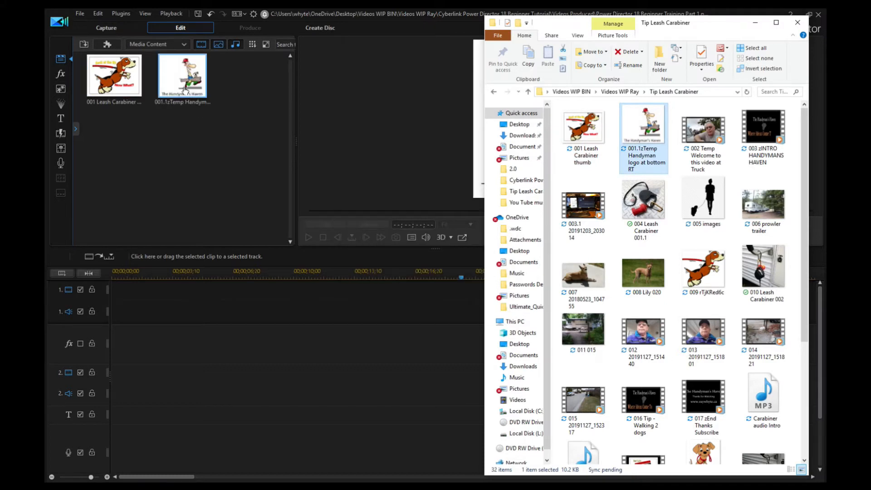
- Remove both imported images from the media library and bring the Tip Leash Carabiner folder window back up
{"action": "left_click_drag", "start_coordinate": [212, 115], "coordinate": [89, 63]}
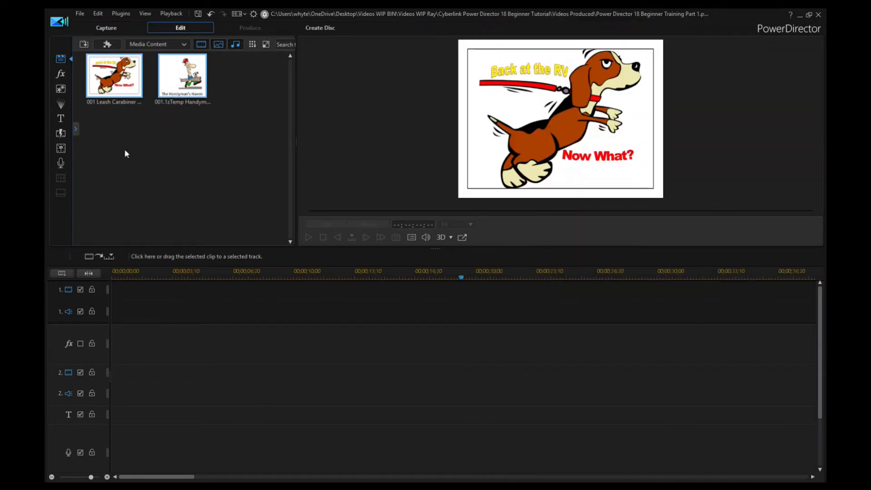
{"action": "key", "text": "Delete"}
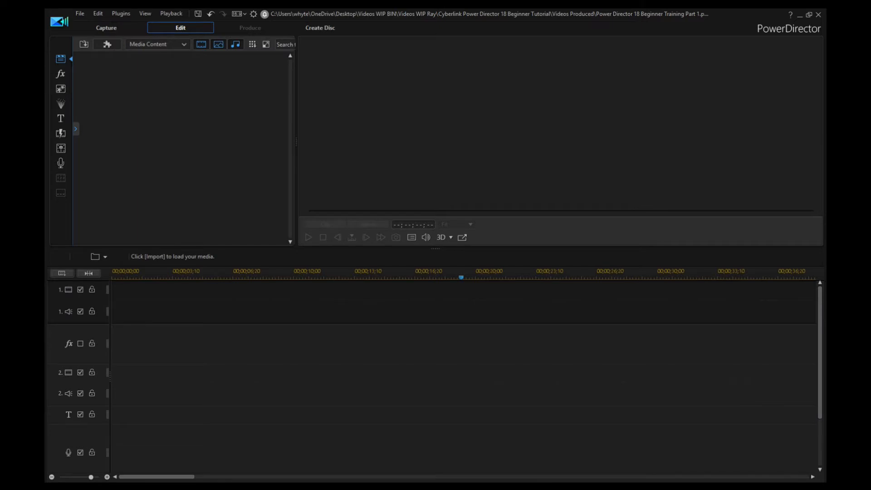
{"action": "key", "text": "alt+Tab"}
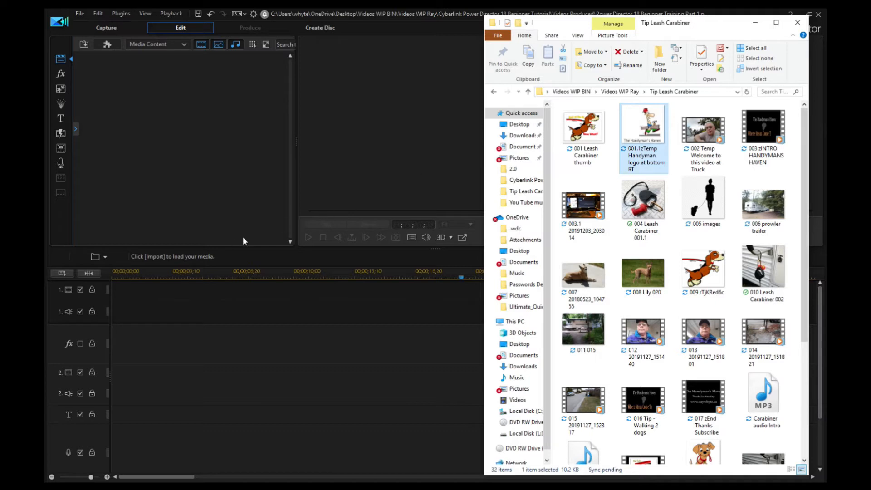
{"action": "left_click", "coordinate": [163, 298]}
{"action": "left_click", "coordinate": [69, 290]}
{"action": "left_click", "coordinate": [68, 310]}
{"action": "left_click", "coordinate": [69, 341]}
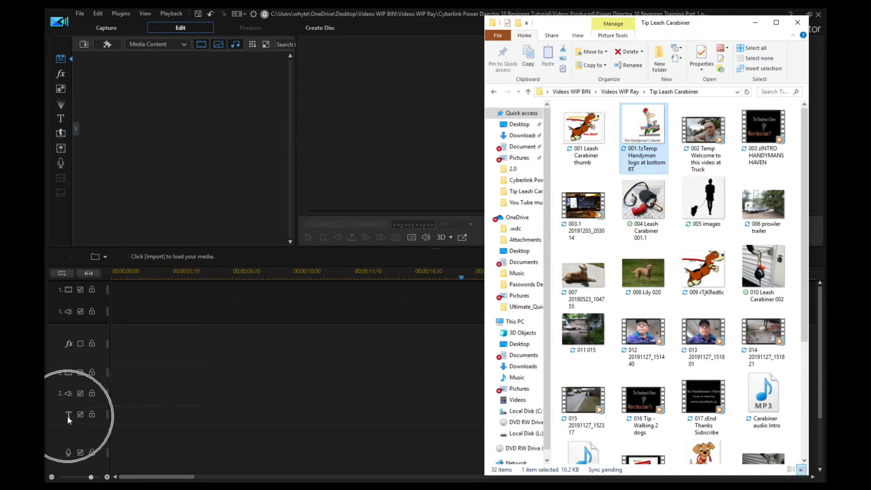
{"action": "left_click", "coordinate": [69, 451]}
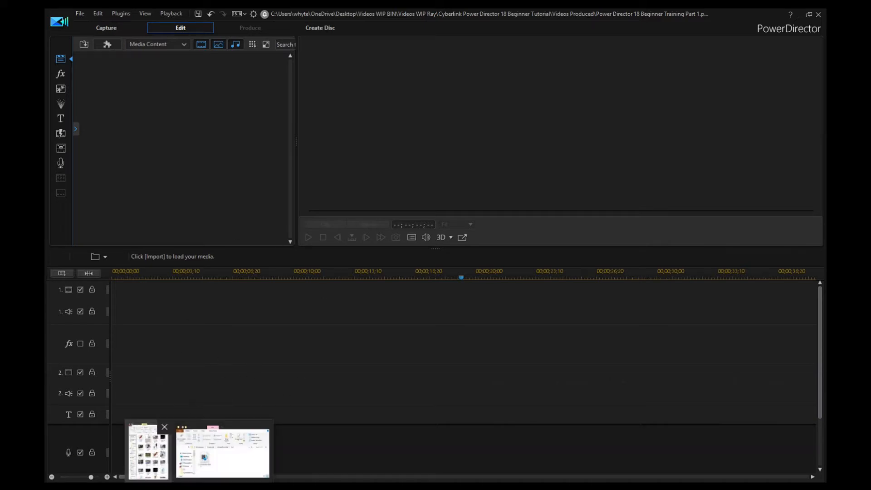
- Place 001 Leash Carabiner thumb at the start of video track 1, directly followed by the 001.1zTemp Handyman logo, and close the folder window
{"action": "left_click", "coordinate": [265, 472]}
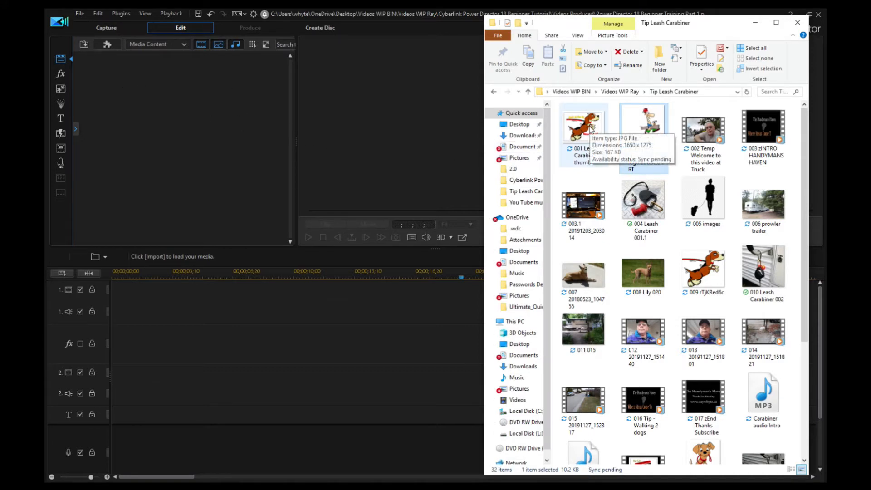
{"action": "left_click_drag", "start_coordinate": [583, 133], "coordinate": [110, 282]}
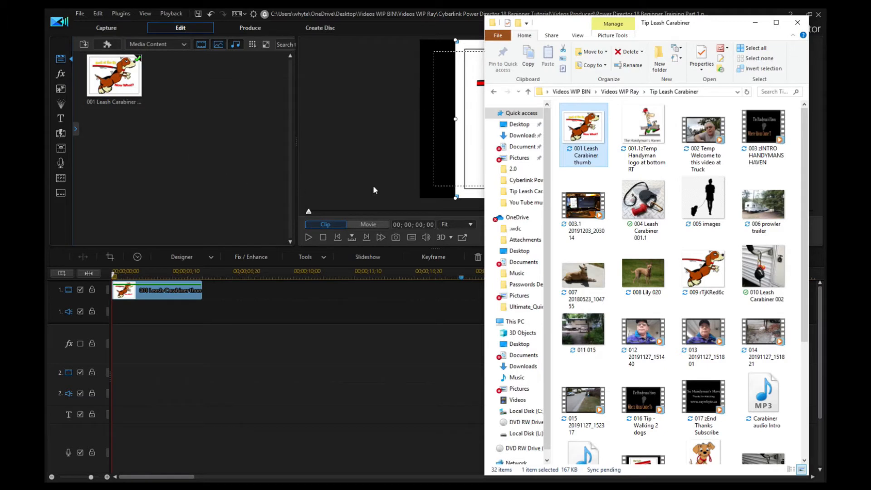
{"action": "left_click_drag", "start_coordinate": [641, 126], "coordinate": [266, 214]}
{"action": "left_click_drag", "start_coordinate": [245, 259], "coordinate": [203, 285]}
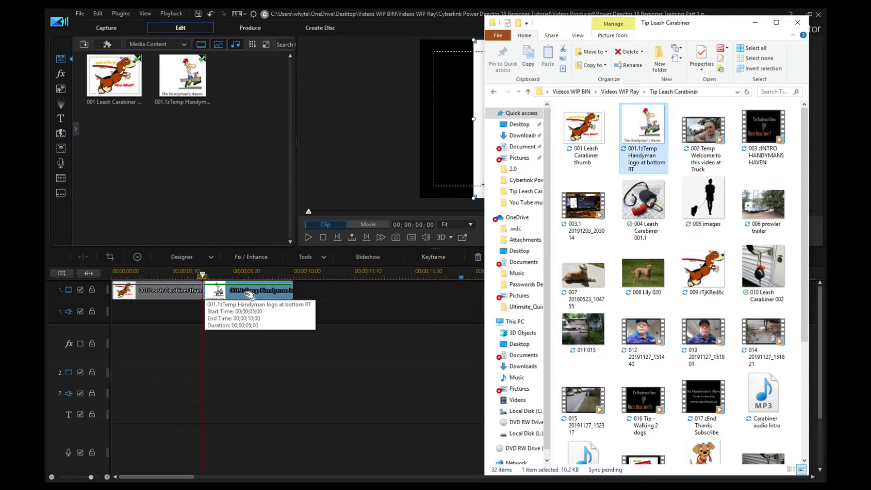
{"action": "left_click", "coordinate": [797, 22]}
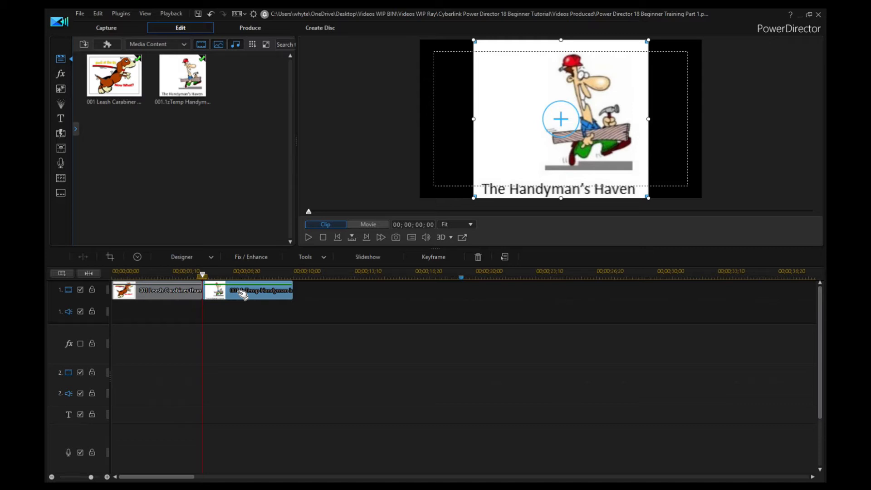
- Remove the Handyman logo and the Leash Carabiner thumb clips from video track 1, keeping both images in the media library
{"action": "key", "text": "Delete"}
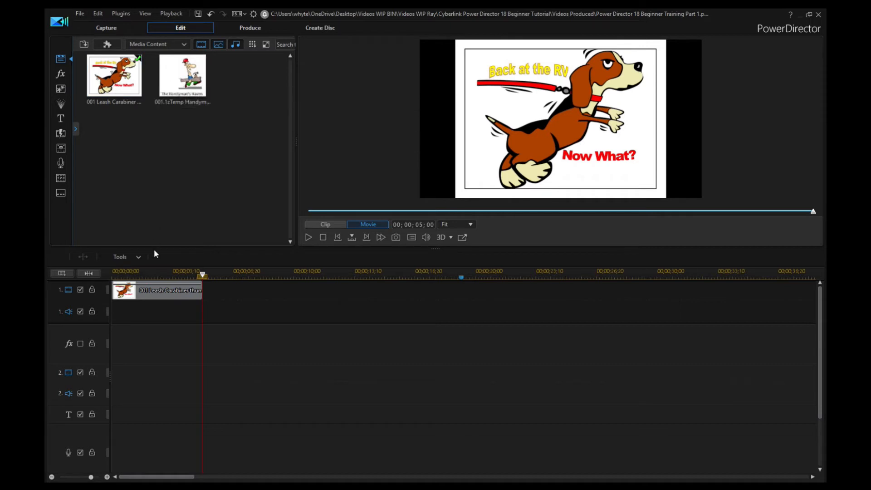
{"action": "left_click", "coordinate": [161, 290]}
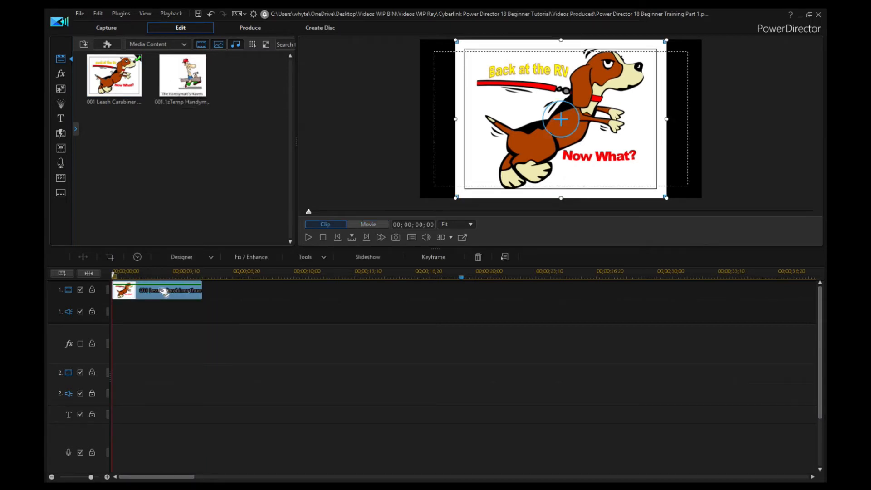
{"action": "key", "text": "Delete"}
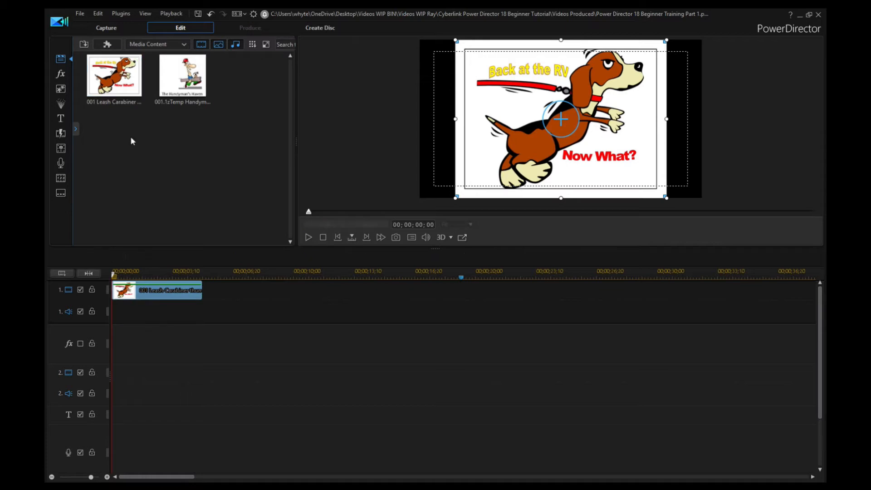
{"action": "left_click", "coordinate": [122, 90]}
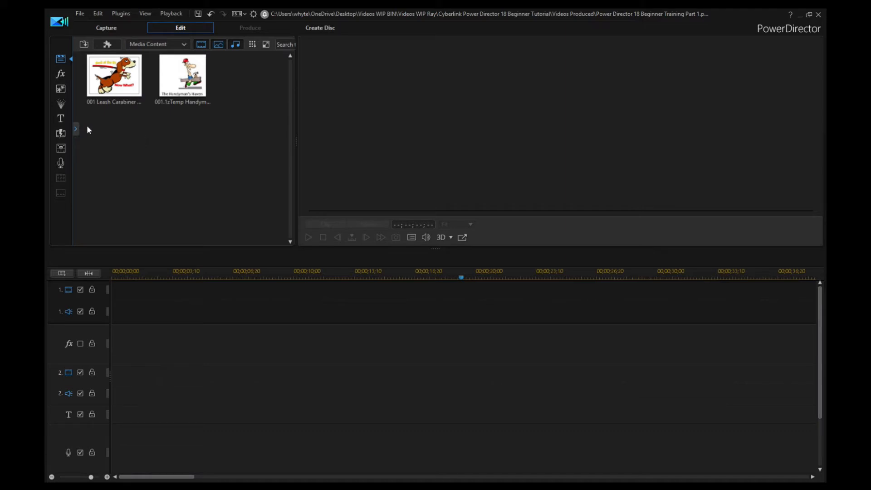
- Show the media library's category list, open Color Boards, and widen the library area to view more color swatches
{"action": "left_click", "coordinate": [76, 131]}
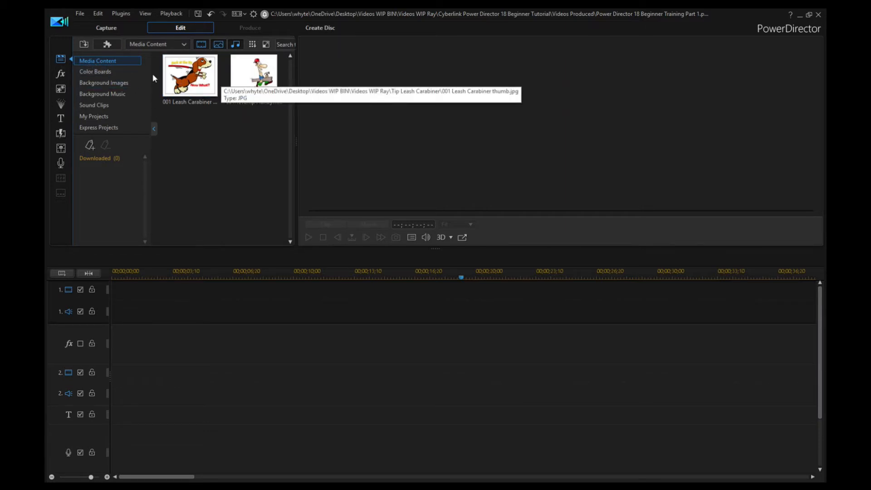
{"action": "left_click", "coordinate": [99, 72]}
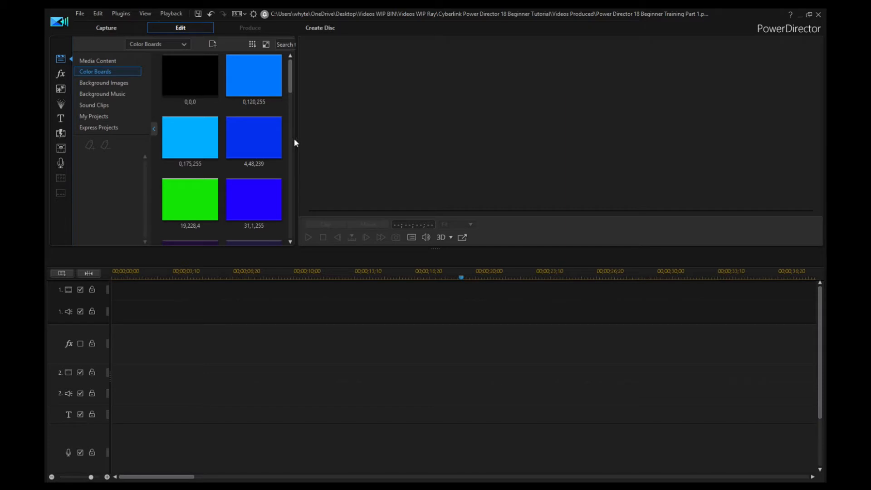
{"action": "left_click_drag", "start_coordinate": [294, 143], "coordinate": [685, 187]}
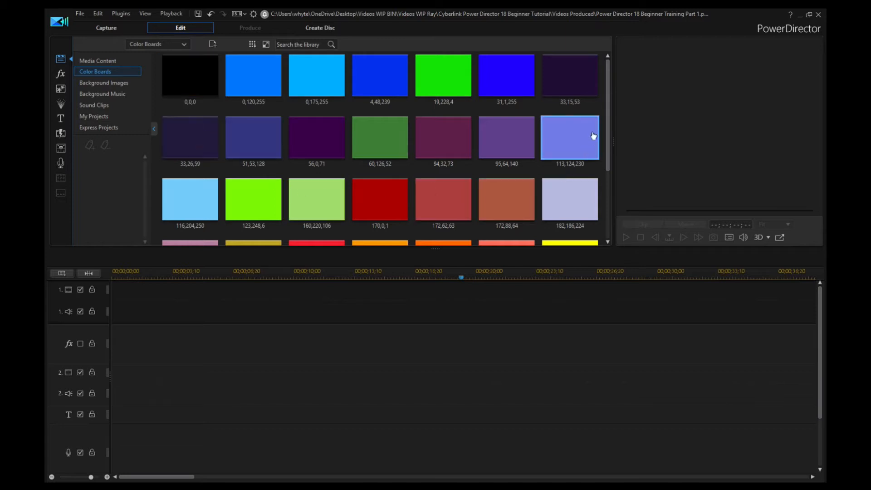
{"action": "left_click_drag", "start_coordinate": [605, 100], "coordinate": [603, 76]}
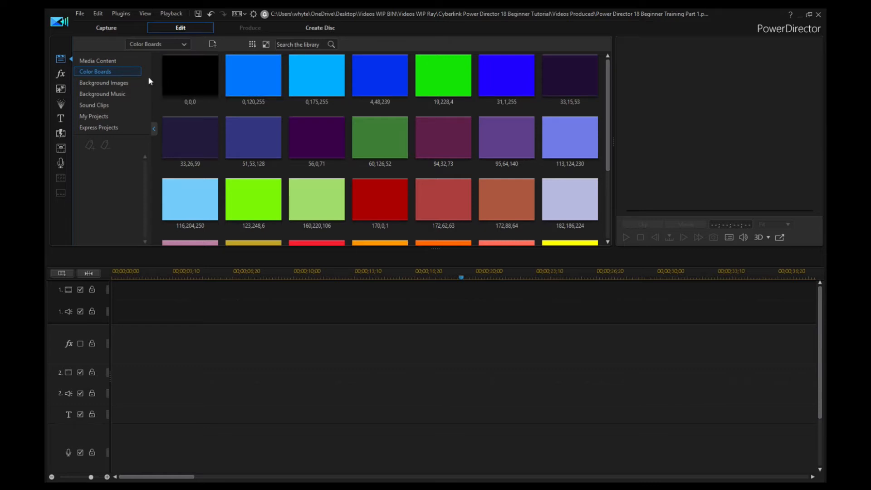
- Browse the Background Images category and preview Halos.jpg, Light.jpg and Sky.jpg
{"action": "left_click", "coordinate": [99, 82]}
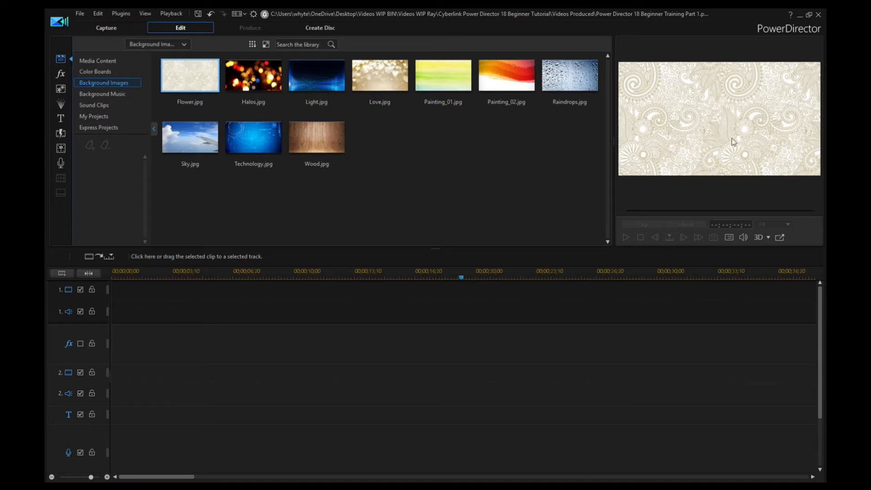
{"action": "left_click", "coordinate": [259, 83]}
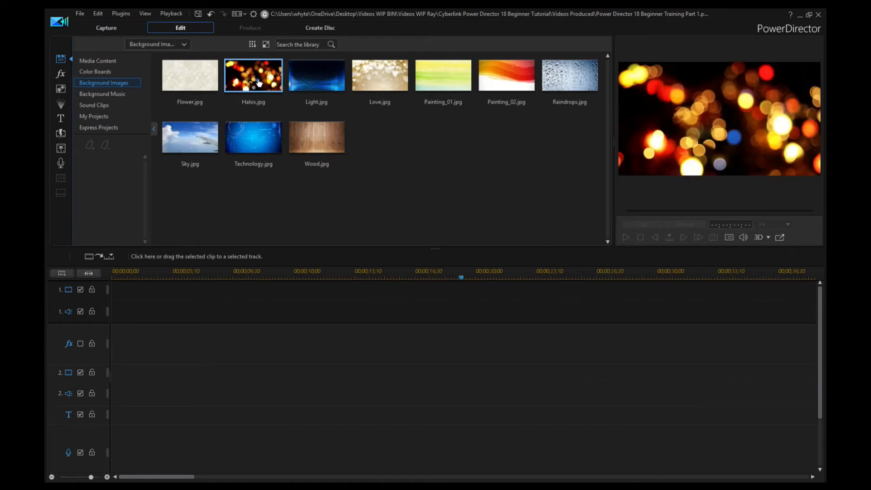
{"action": "left_click", "coordinate": [316, 80]}
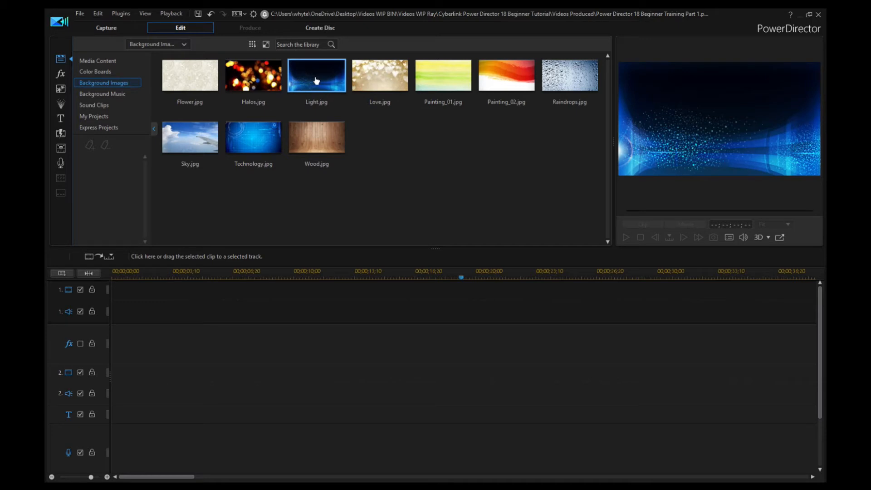
{"action": "left_click", "coordinate": [200, 136]}
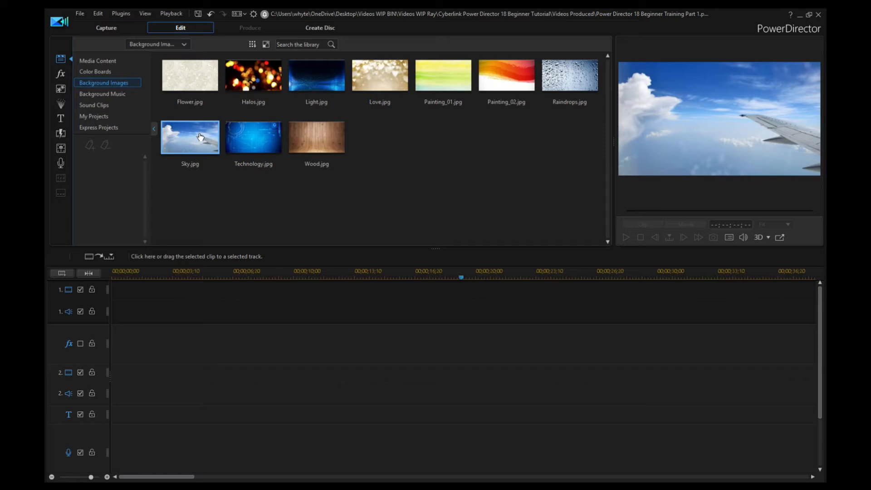
- Open the Background Music category and play the track All Right in the preview
{"action": "left_click", "coordinate": [103, 95]}
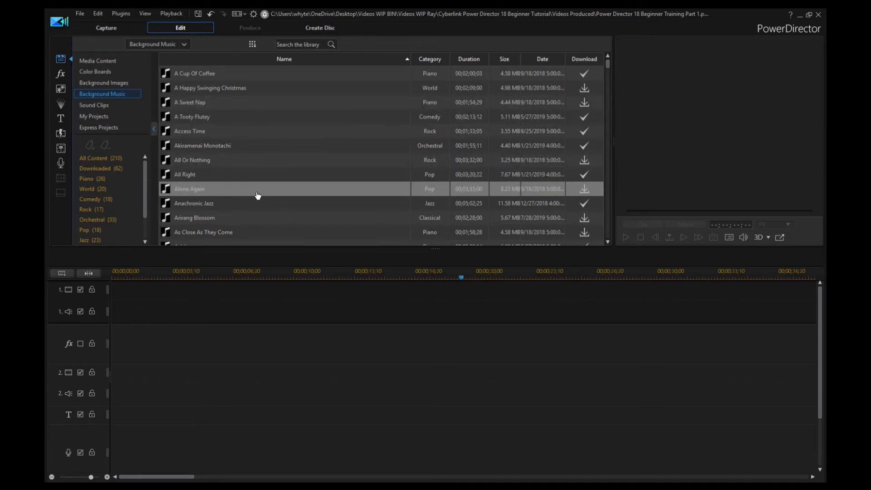
{"action": "left_click", "coordinate": [209, 177]}
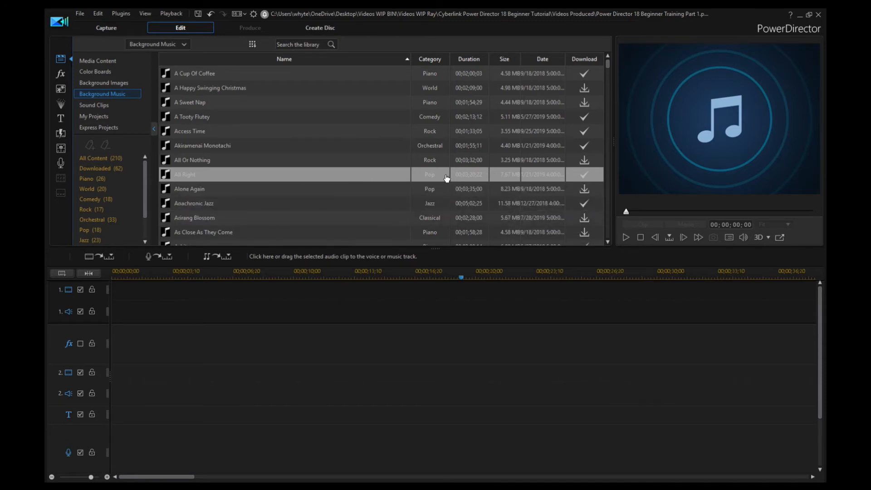
{"action": "left_click", "coordinate": [626, 238]}
- Open the Sound Clips category and play the Air horn clip in the preview
{"action": "left_click", "coordinate": [97, 105]}
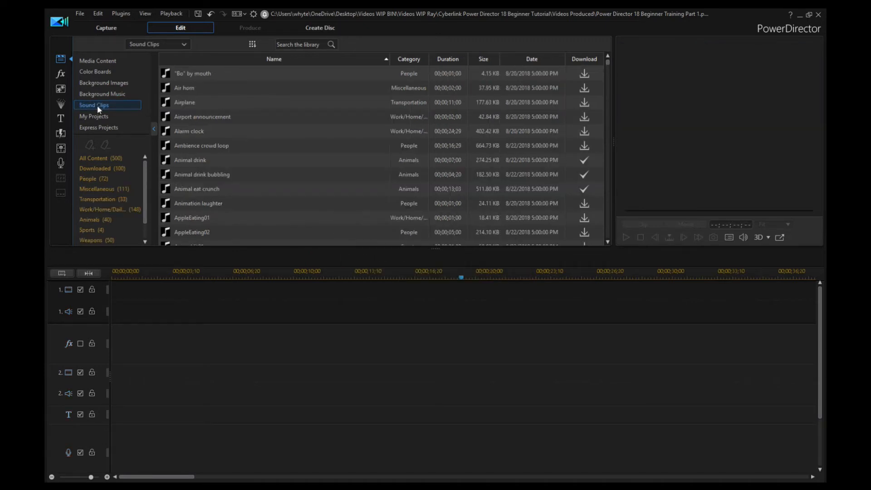
{"action": "left_click", "coordinate": [185, 91]}
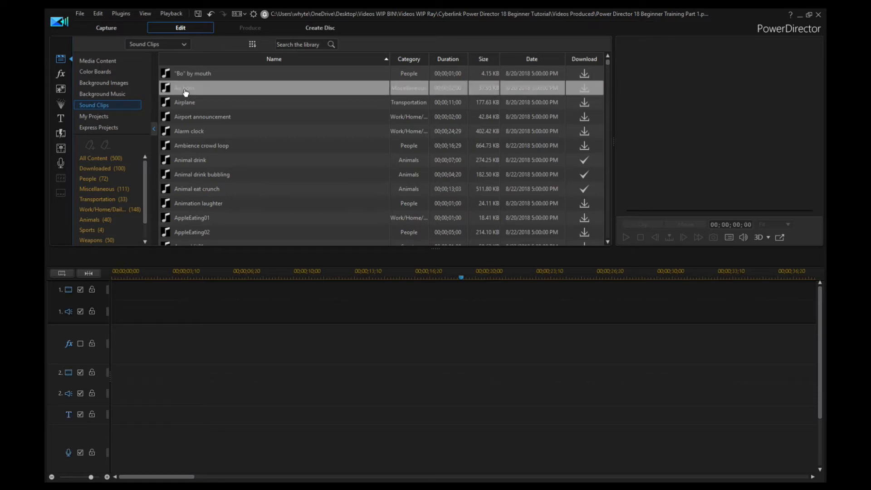
{"action": "left_click", "coordinate": [625, 236]}
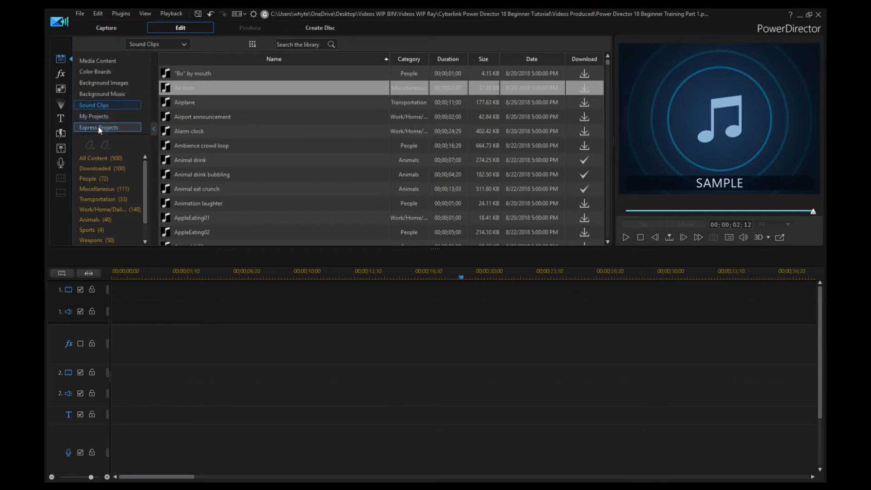
- Return the library to Media Content and narrow the library area to give the preview more room
{"action": "left_click", "coordinate": [154, 131]}
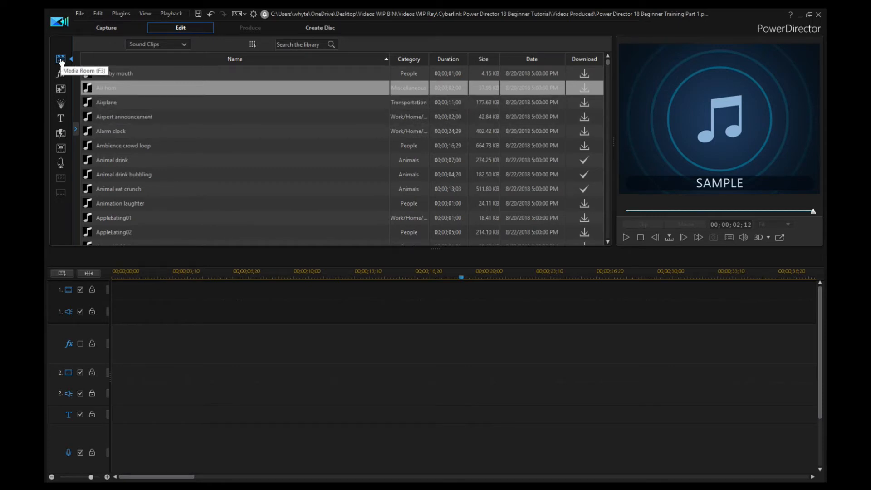
{"action": "left_click", "coordinate": [76, 129]}
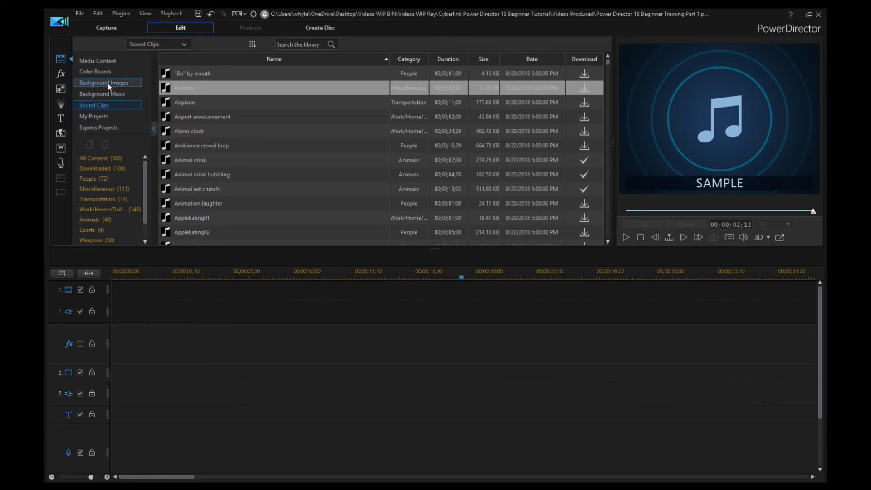
{"action": "left_click", "coordinate": [99, 60]}
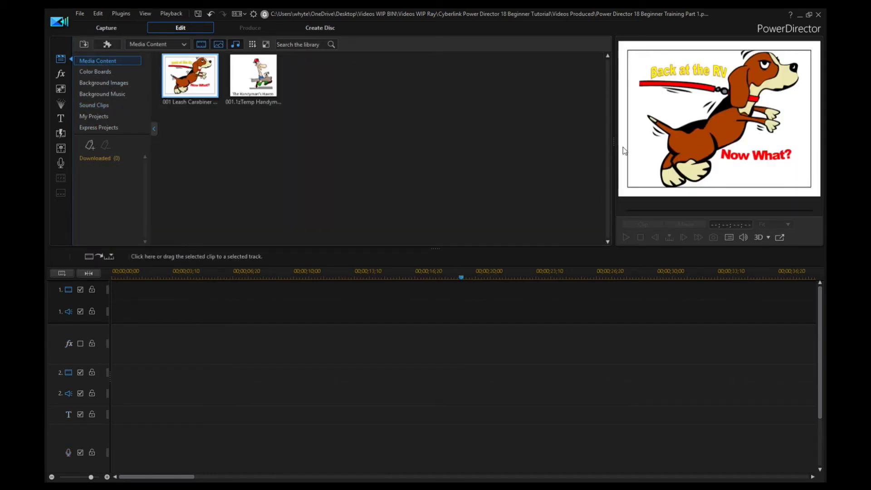
{"action": "left_click_drag", "start_coordinate": [613, 141], "coordinate": [510, 143]}
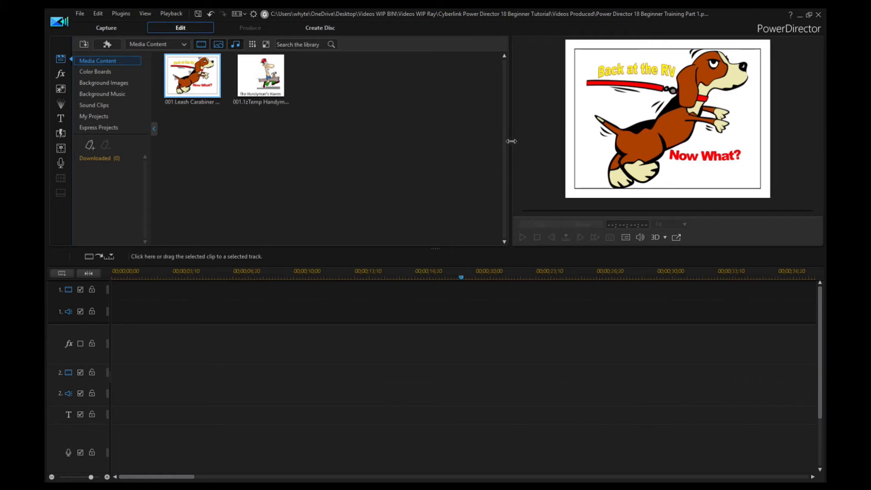
{"action": "left_click_drag", "start_coordinate": [510, 141], "coordinate": [474, 143]}
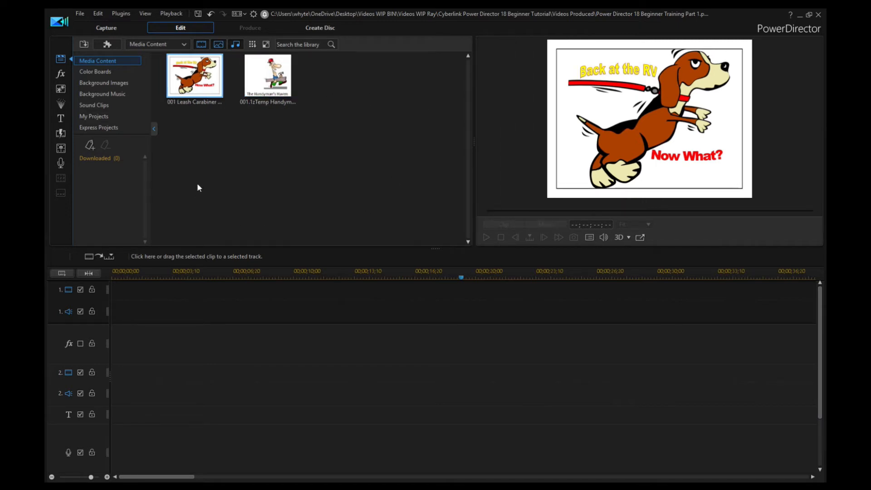
- Place the black 0,0,0 color board at the very start of video track 1
{"action": "left_click", "coordinate": [154, 128]}
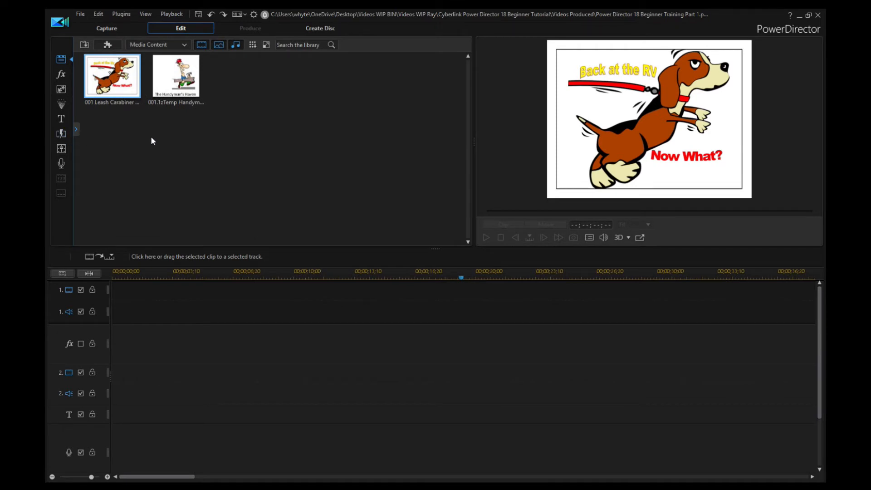
{"action": "left_click", "coordinate": [76, 130]}
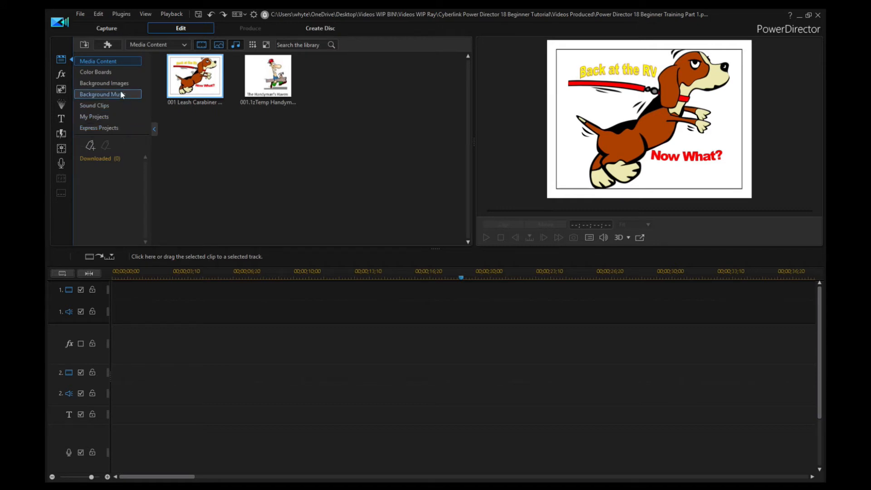
{"action": "left_click", "coordinate": [105, 72]}
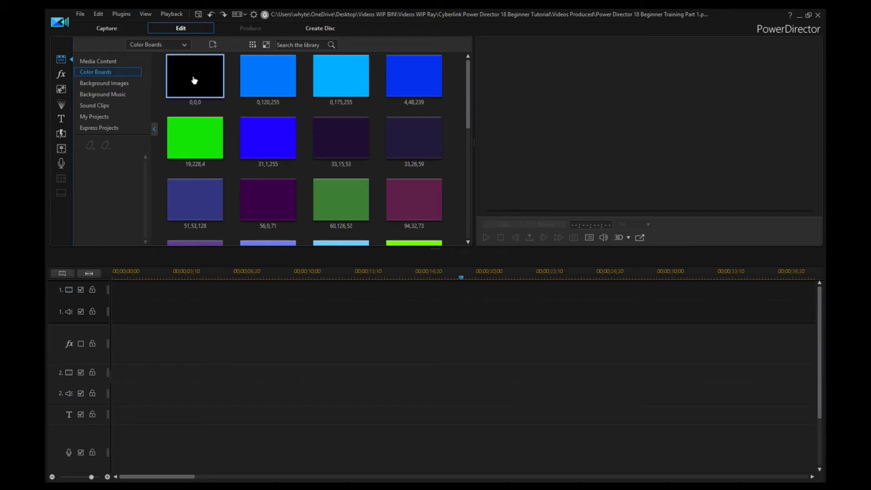
{"action": "left_click_drag", "start_coordinate": [192, 77], "coordinate": [113, 295]}
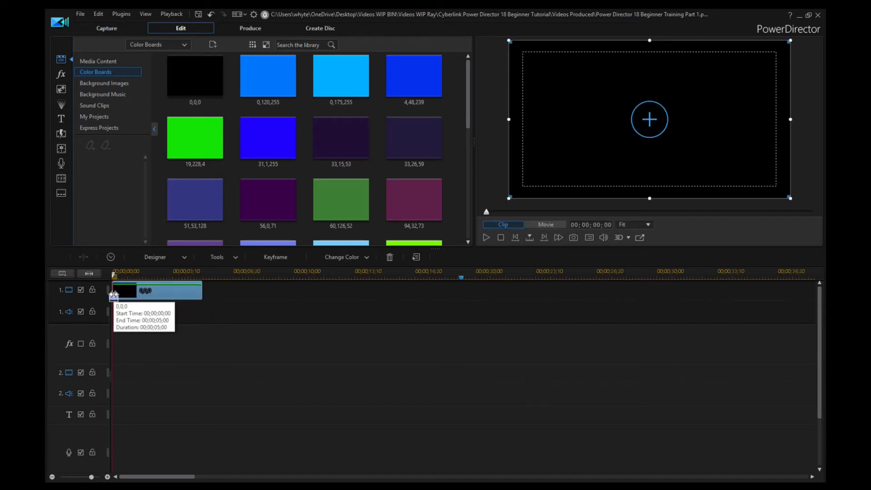
- Switch the library back to Media Content and collapse its category list
{"action": "left_click", "coordinate": [154, 131]}
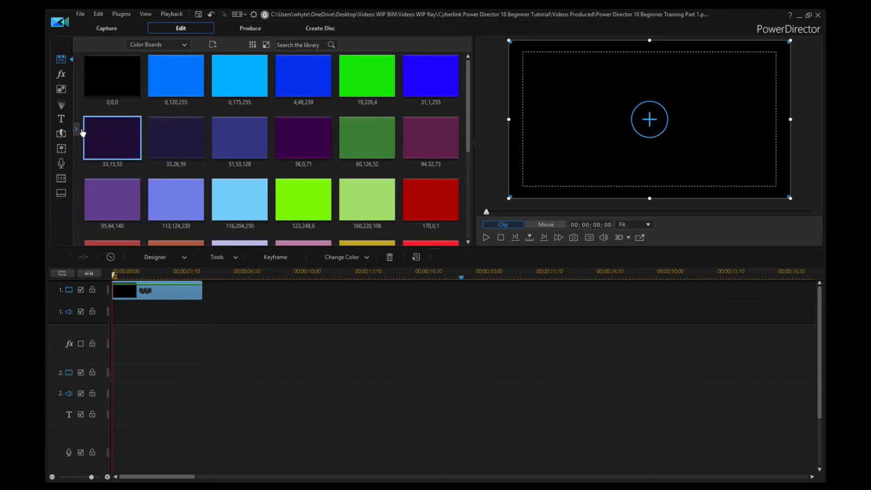
{"action": "left_click", "coordinate": [76, 133]}
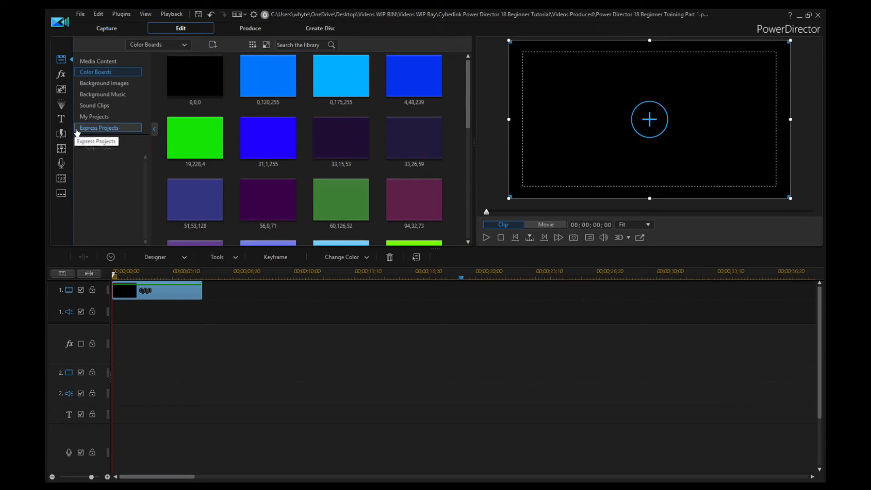
{"action": "left_click", "coordinate": [94, 61]}
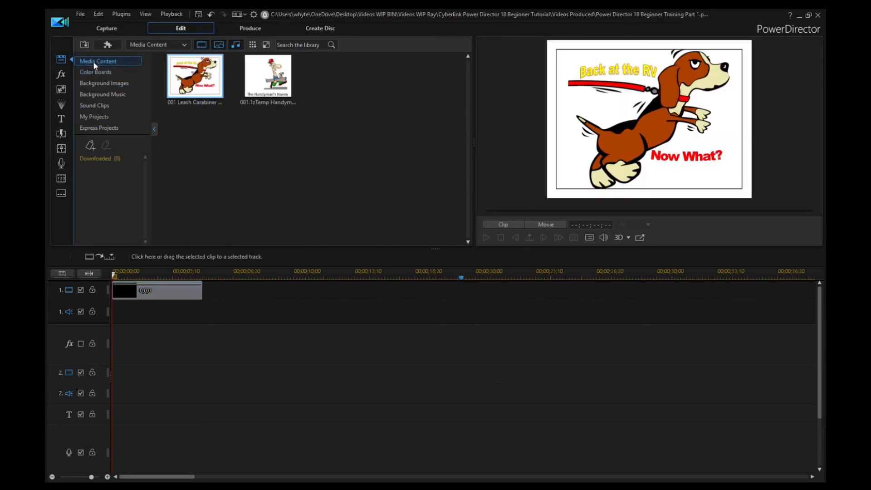
{"action": "left_click", "coordinate": [154, 130]}
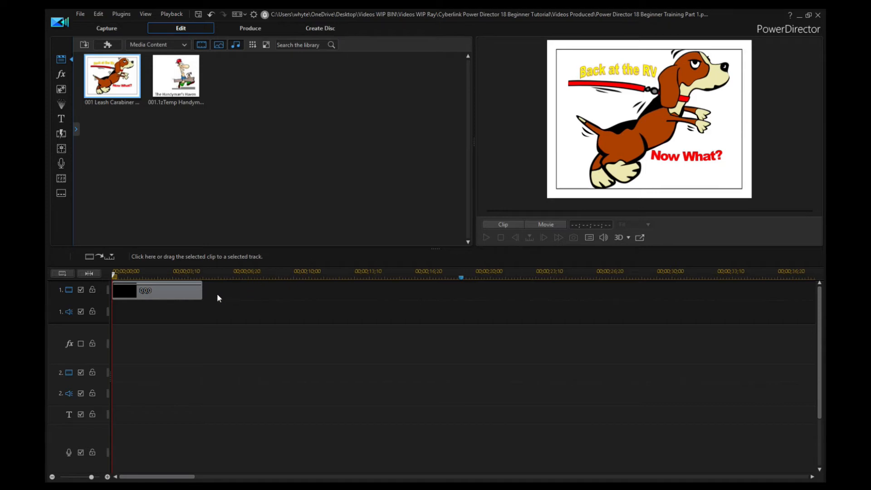
- Play the black clip on video track 1, move the playhead to its end, and return it to the clip's start
{"action": "left_click", "coordinate": [167, 296]}
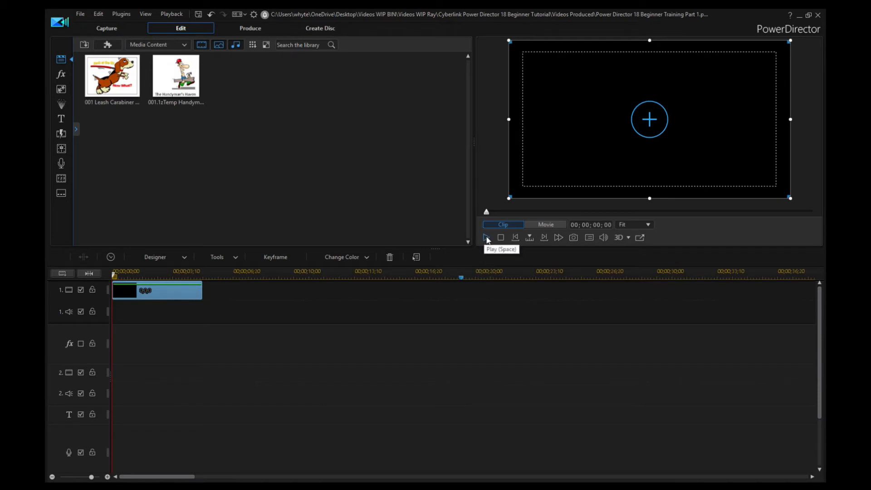
{"action": "left_click", "coordinate": [486, 237]}
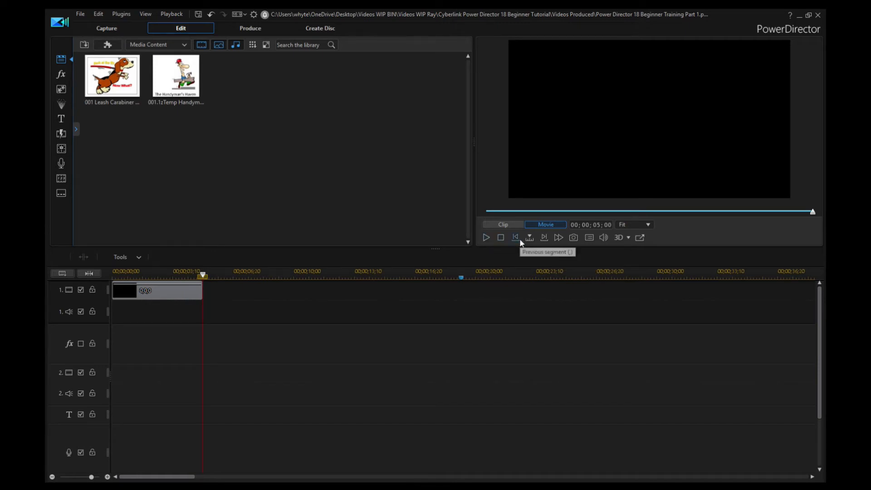
{"action": "left_click", "coordinate": [188, 289]}
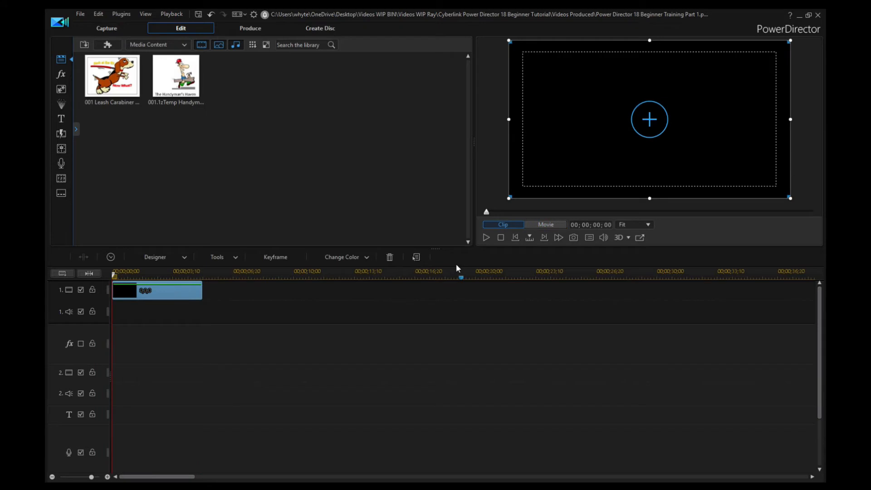
{"action": "left_click", "coordinate": [202, 277]}
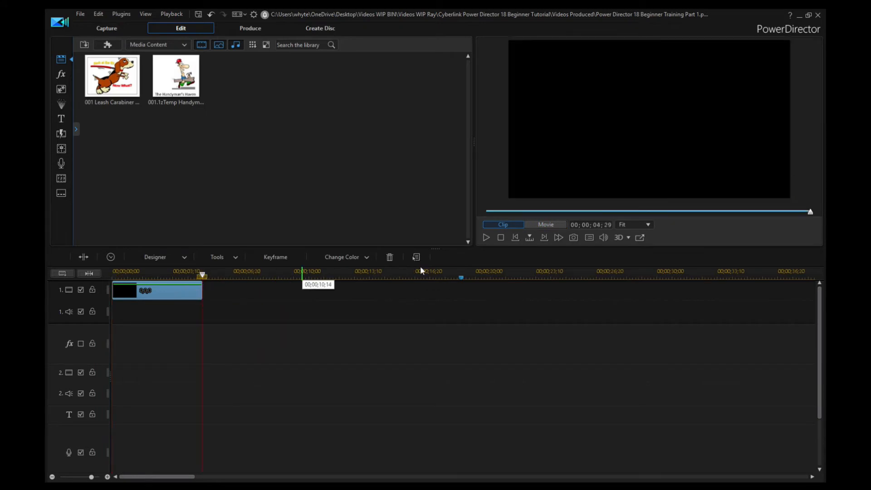
{"action": "left_click", "coordinate": [515, 237]}
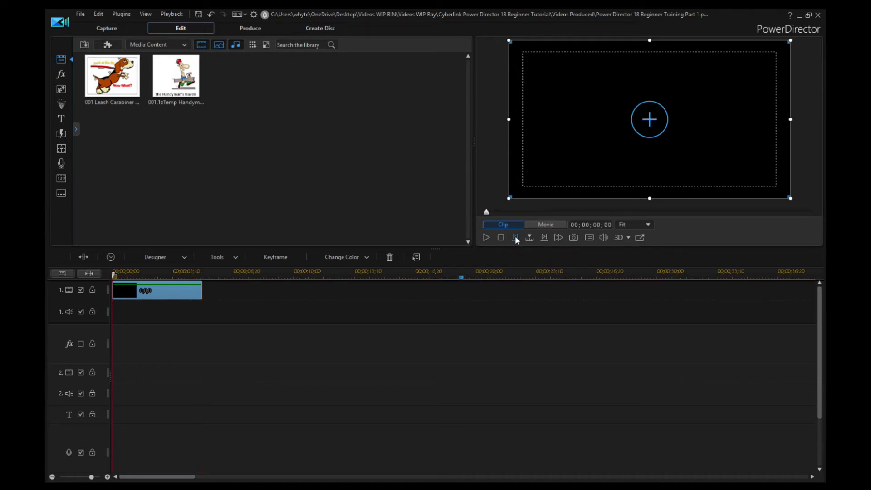
- Jump the playhead back and forth between the start and end of the black clip, leaving it at the clip's end
{"action": "left_click", "coordinate": [544, 237]}
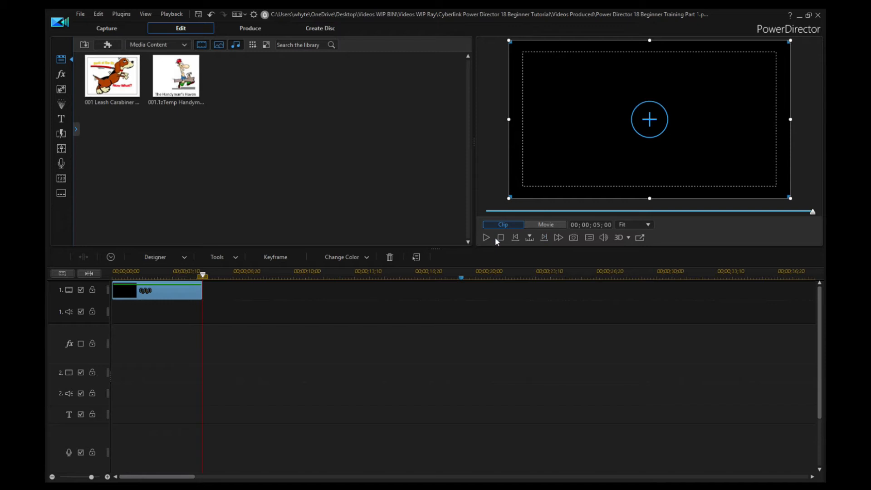
{"action": "left_click", "coordinate": [515, 238]}
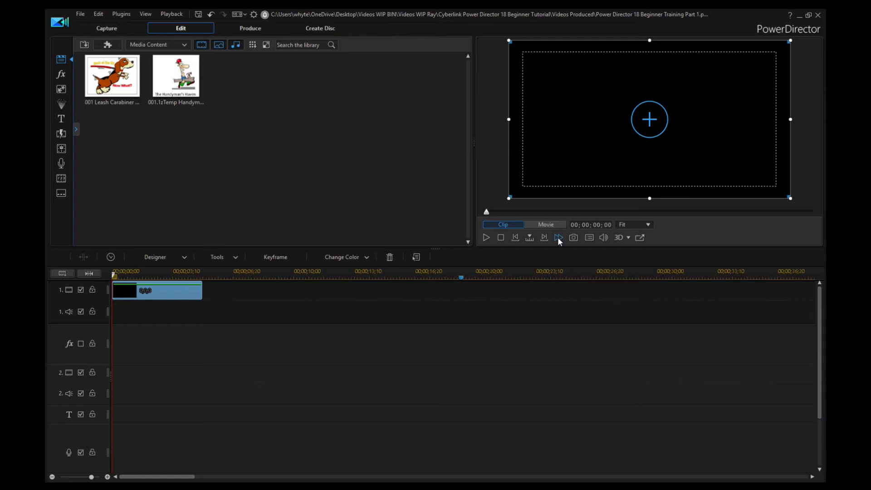
{"action": "left_click", "coordinate": [760, 63]}
{"action": "left_click", "coordinate": [759, 62]}
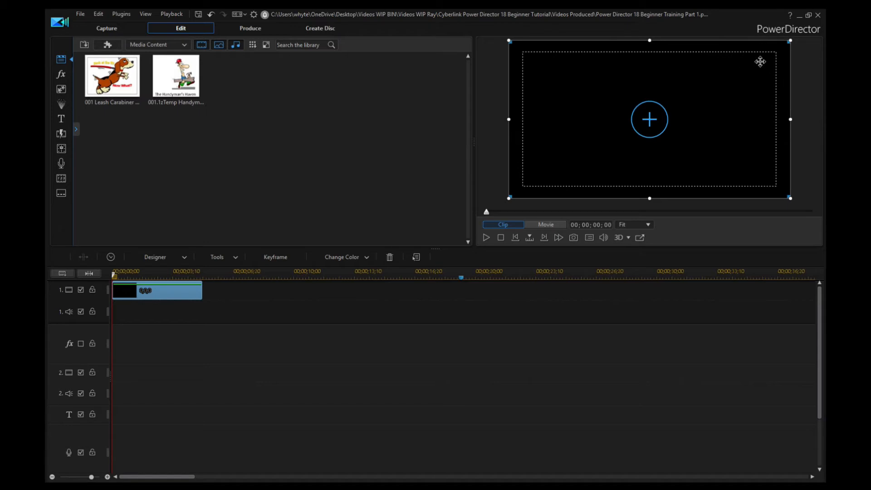
{"action": "left_click", "coordinate": [559, 237]}
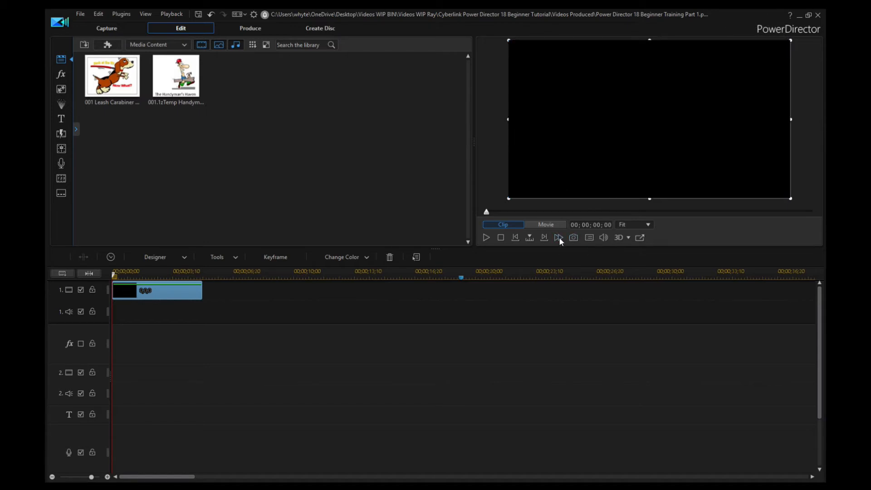
{"action": "left_click", "coordinate": [772, 64]}
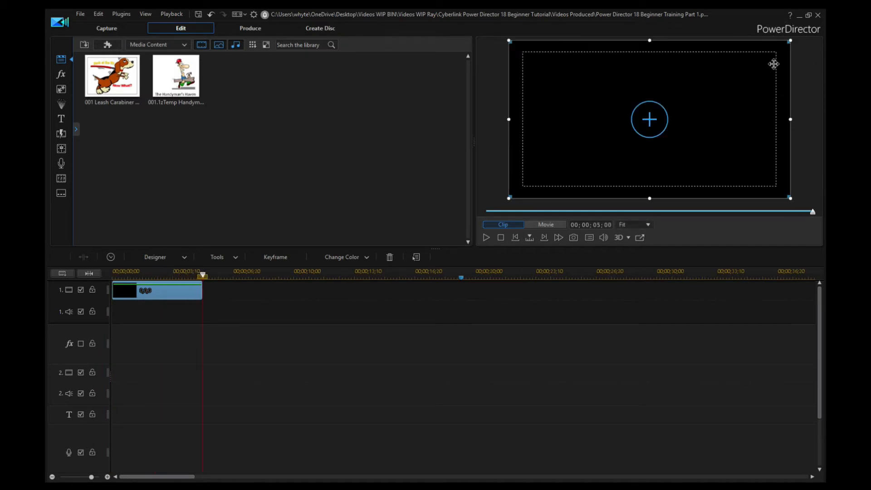
{"action": "left_click", "coordinate": [514, 236]}
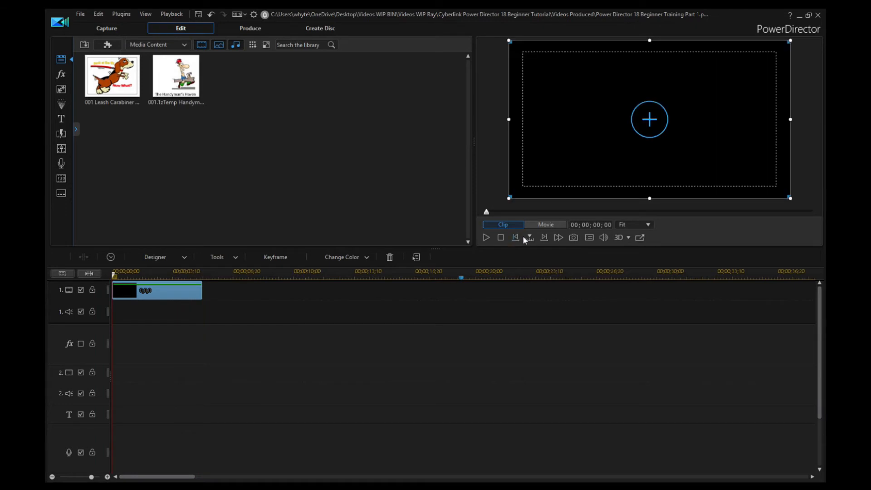
{"action": "left_click", "coordinate": [556, 236]}
{"action": "left_click", "coordinate": [554, 235]}
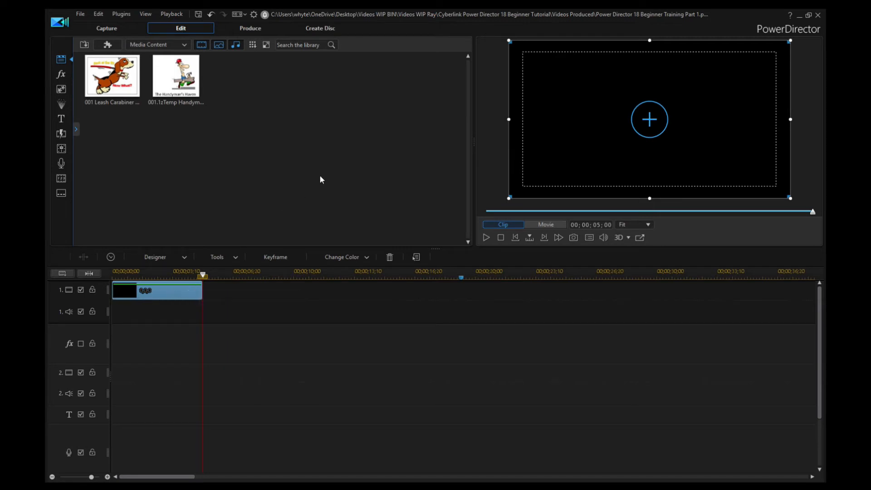
- Place the 001 Leash Carabiner image directly after the black clip on video track 1, and delete it from the timeline
{"action": "left_click", "coordinate": [114, 85]}
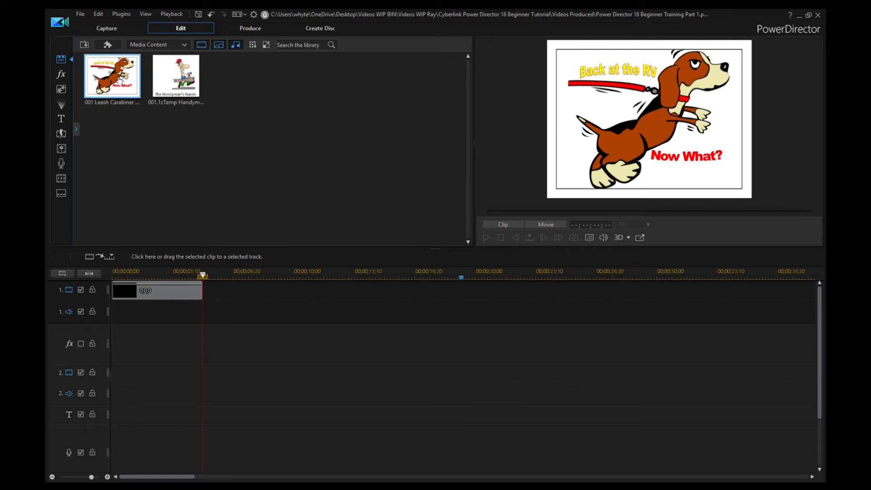
{"action": "left_click_drag", "start_coordinate": [118, 78], "coordinate": [205, 299]}
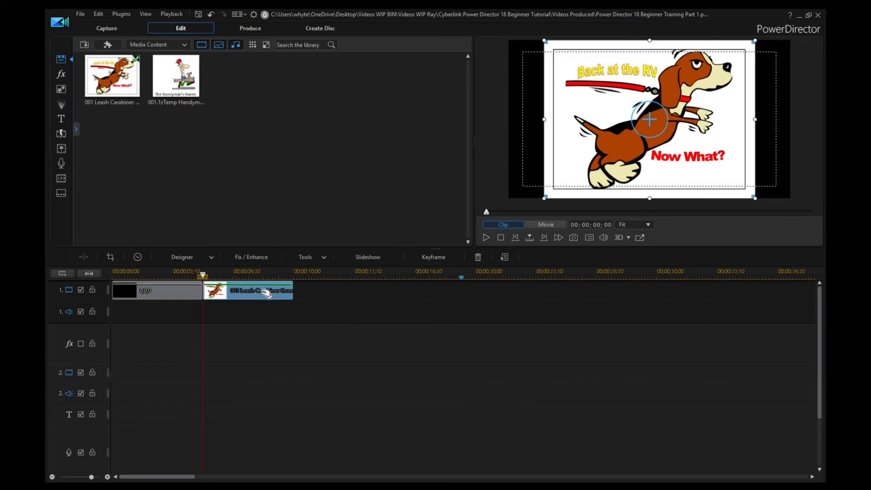
{"action": "key", "text": "Delete"}
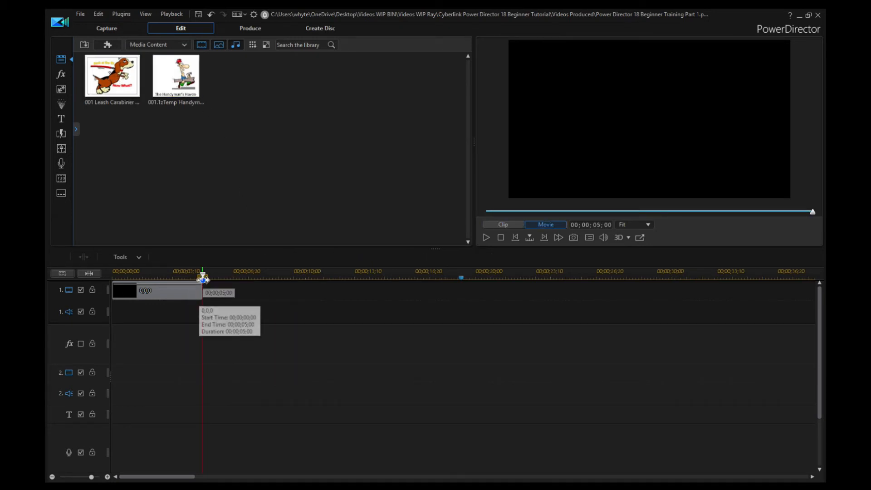
- Set the playhead to the end of the black clip and insert the 001 Leash Carabiner image there on the selected track
{"action": "left_click_drag", "start_coordinate": [203, 278], "coordinate": [182, 285]}
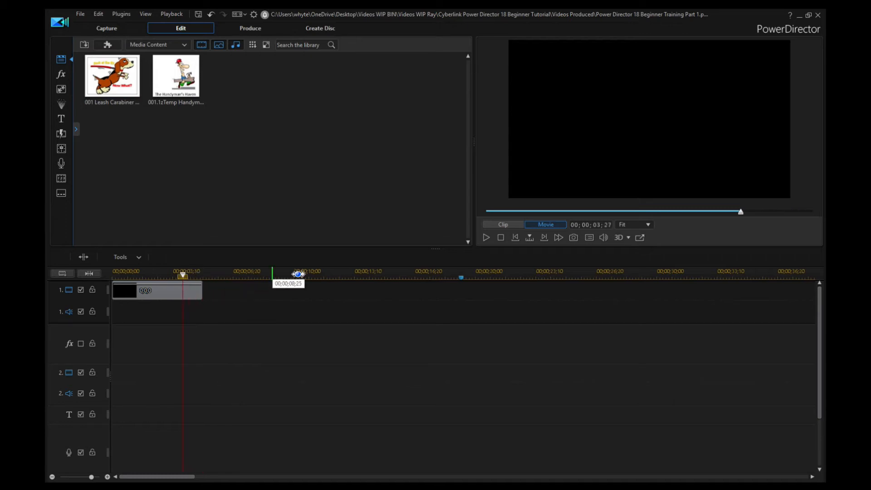
{"action": "left_click", "coordinate": [544, 238]}
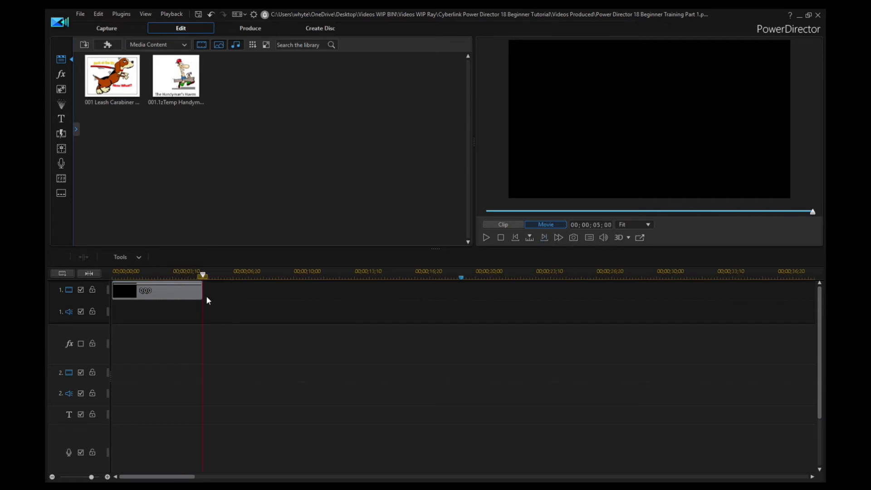
{"action": "right_click", "coordinate": [117, 76]}
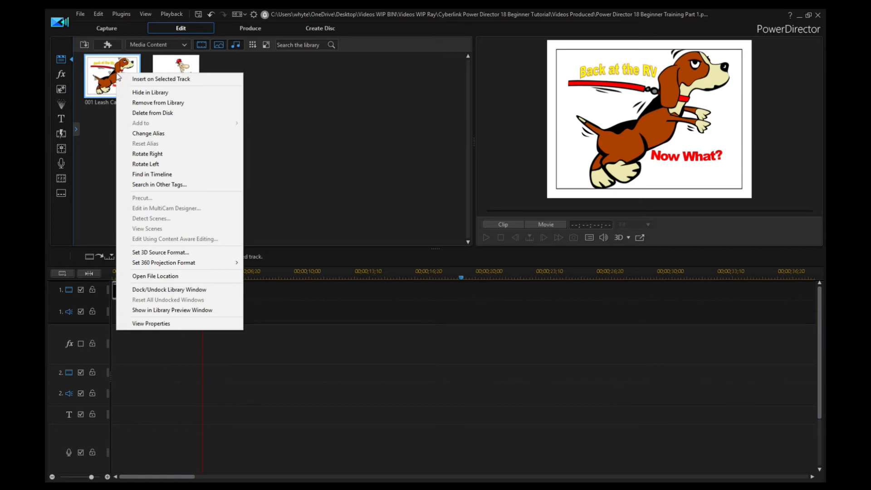
{"action": "left_click", "coordinate": [186, 80]}
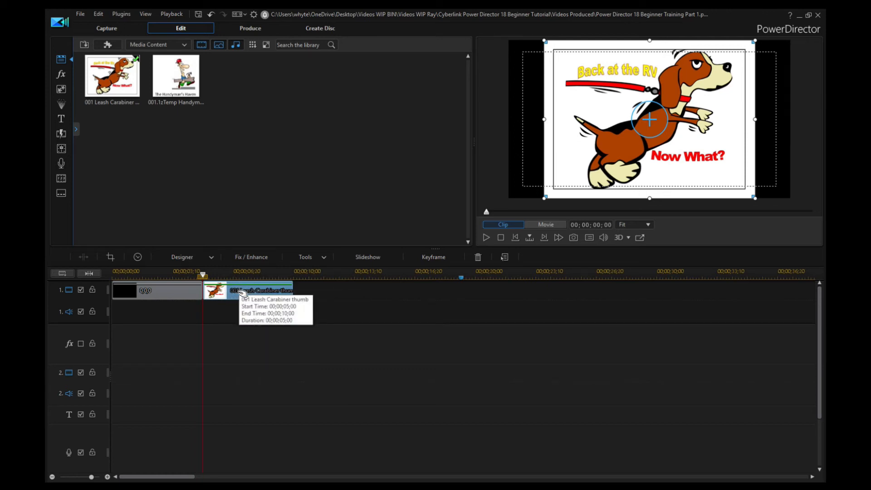
- Stretch the Leash Carabiner image clip to a duration of 00;00;14;07, and shorten it to 00;00;05;29
{"action": "mouse_move", "coordinate": [243, 294]}
{"action": "left_mouse_down"}
{"action": "mouse_move", "coordinate": [369, 296]}
{"action": "mouse_move", "coordinate": [241, 292]}
{"action": "left_mouse_up"}
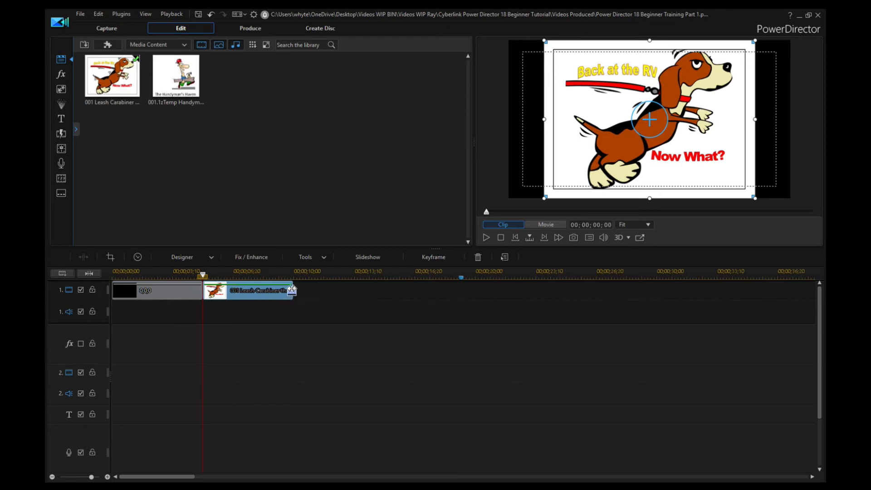
{"action": "left_click_drag", "start_coordinate": [291, 290], "coordinate": [461, 289]}
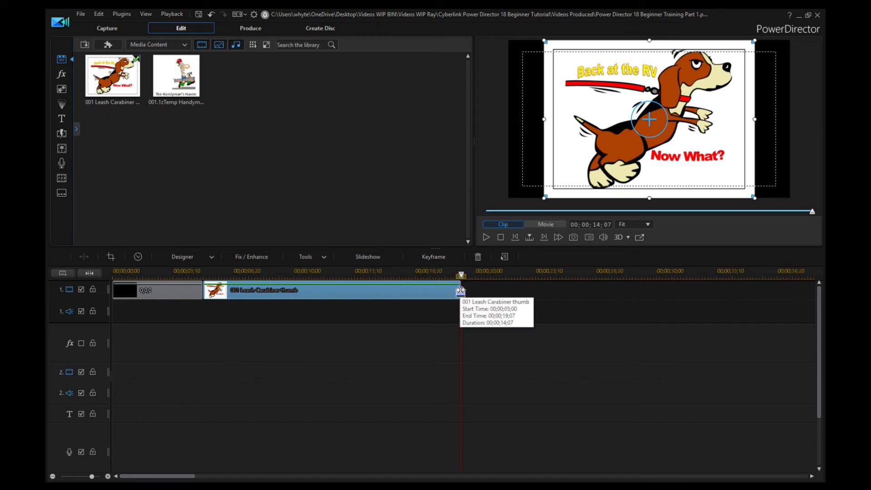
{"action": "left_click_drag", "start_coordinate": [459, 292], "coordinate": [311, 288]}
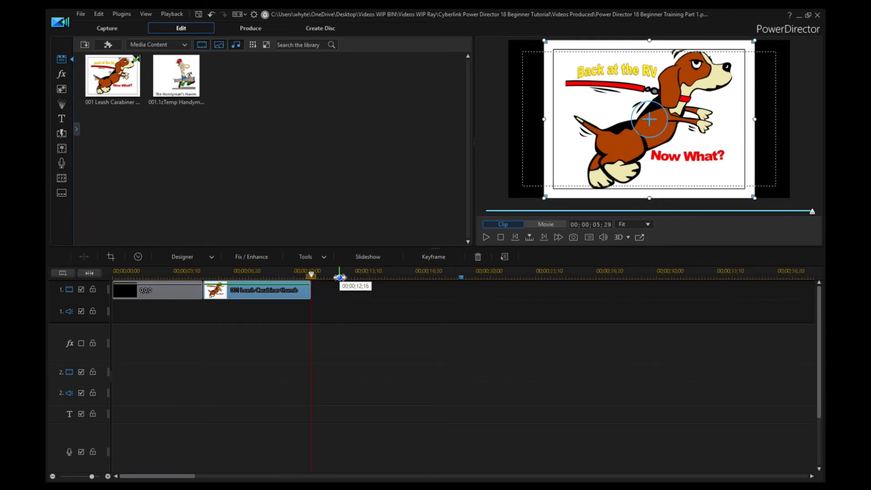
- Return the playhead to the start of the timeline and play through the black clip and the image clip
{"action": "left_click_drag", "start_coordinate": [312, 275], "coordinate": [312, 275]}
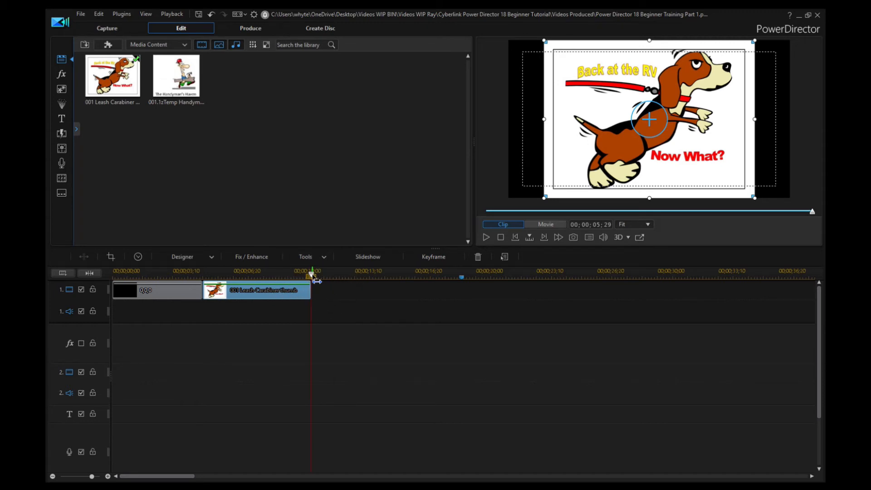
{"action": "left_click_drag", "start_coordinate": [313, 275], "coordinate": [106, 287]}
{"action": "left_click", "coordinate": [106, 288]}
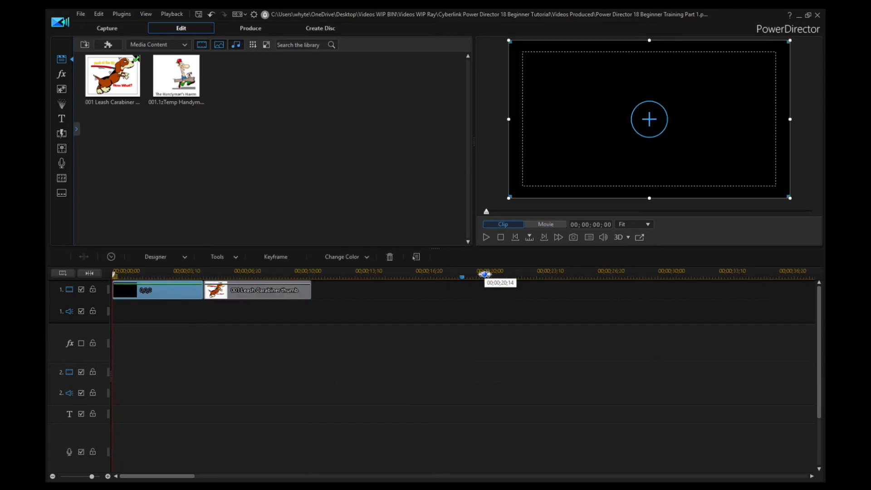
{"action": "left_click", "coordinate": [486, 237]}
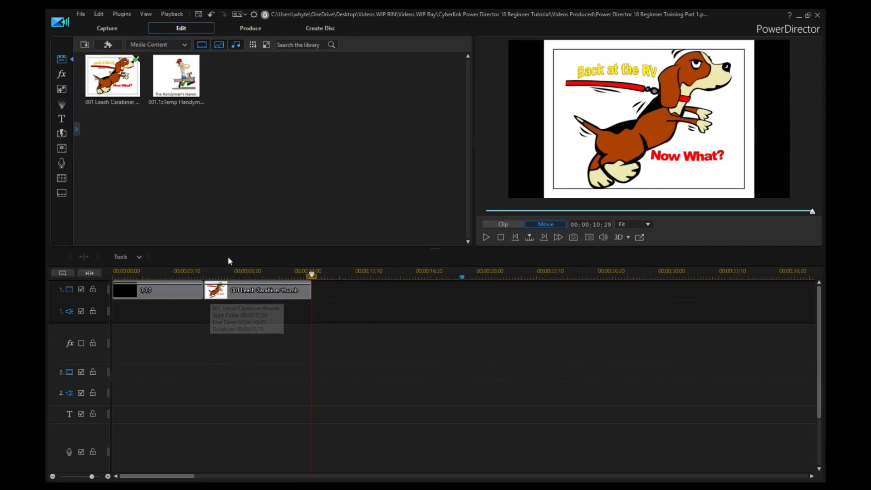
{"action": "left_click", "coordinate": [167, 294]}
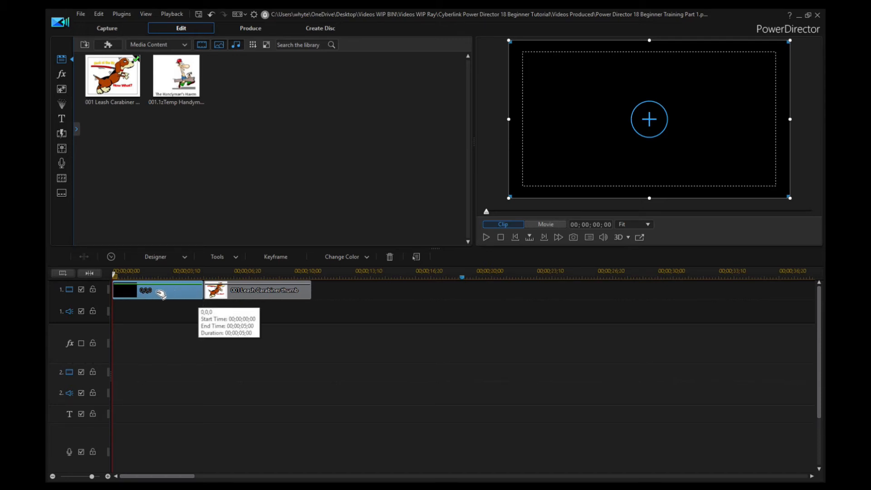
{"action": "left_click_drag", "start_coordinate": [203, 292], "coordinate": [172, 294]}
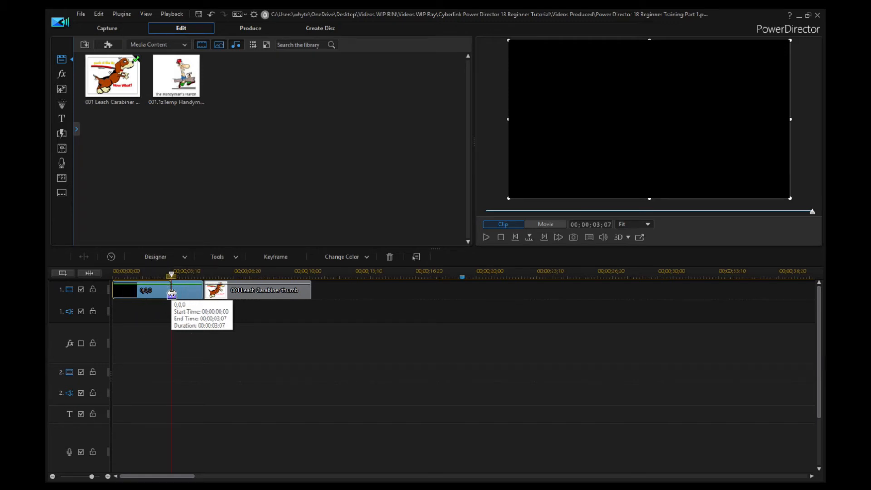
{"action": "left_click_drag", "start_coordinate": [171, 295], "coordinate": [172, 295]}
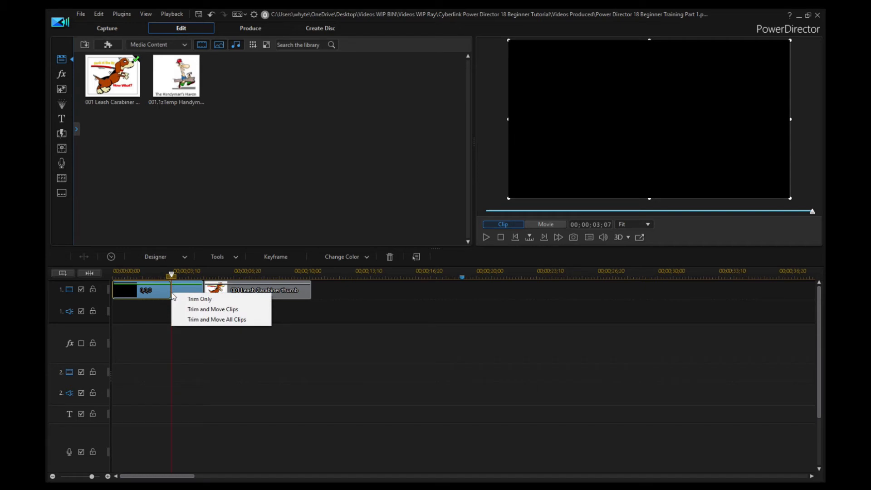
{"action": "key", "text": "Escape"}
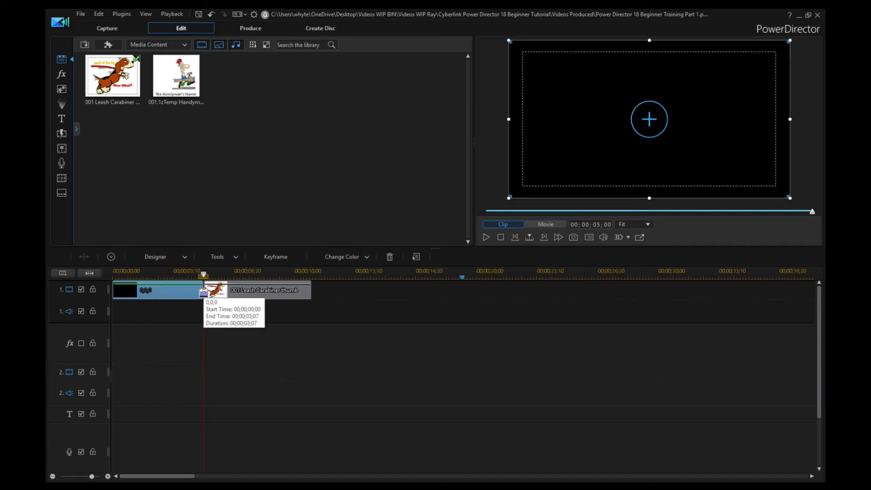
- Trim the end of the black clip to a duration of 00;00;03;00 with the Trim and Move All Clips option
{"action": "left_click_drag", "start_coordinate": [204, 291], "coordinate": [167, 292]}
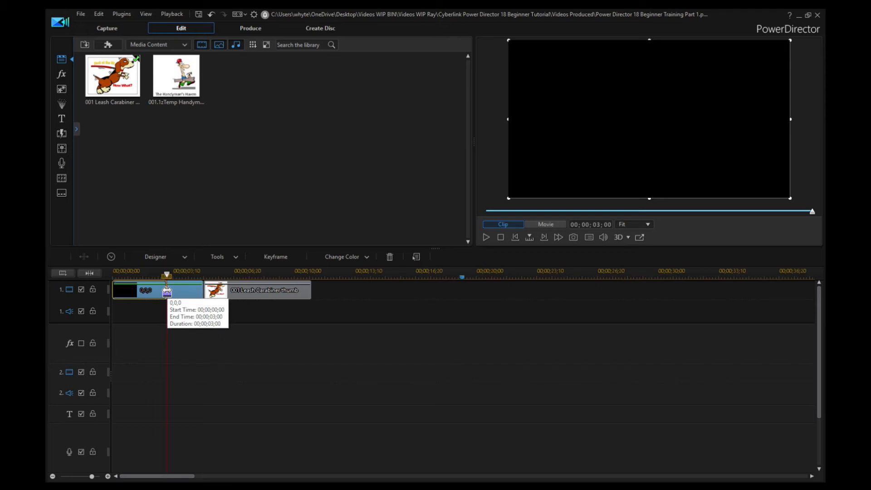
{"action": "left_click_drag", "start_coordinate": [166, 292], "coordinate": [168, 293]}
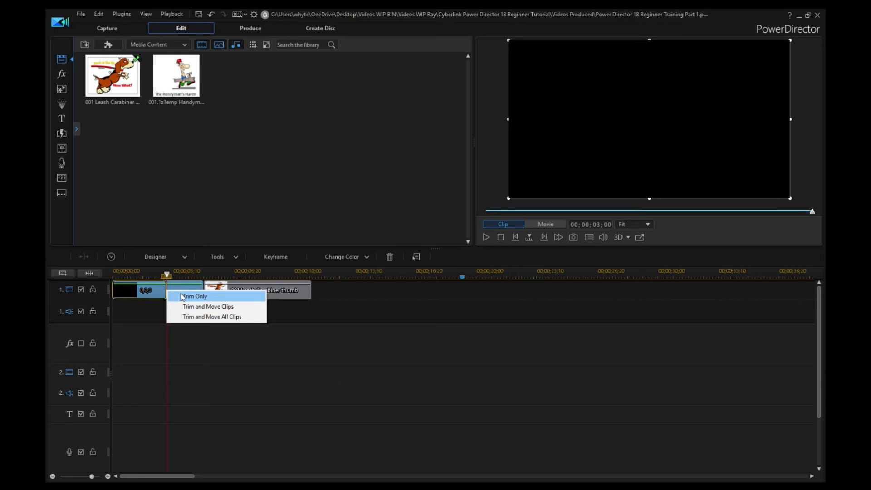
{"action": "left_click", "coordinate": [184, 318]}
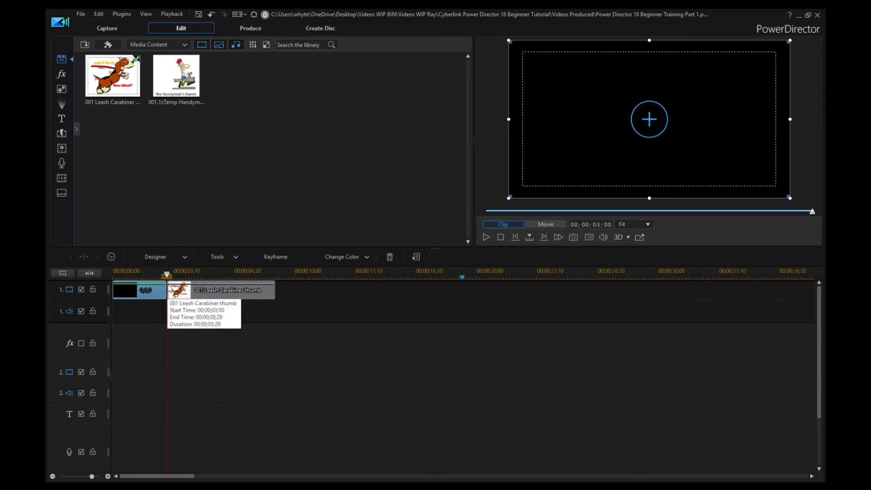
- Play the trimmed timeline from its start and pause playback during the Leash Carabiner image
{"action": "left_click_drag", "start_coordinate": [166, 274], "coordinate": [113, 277]}
{"action": "left_click", "coordinate": [124, 283]}
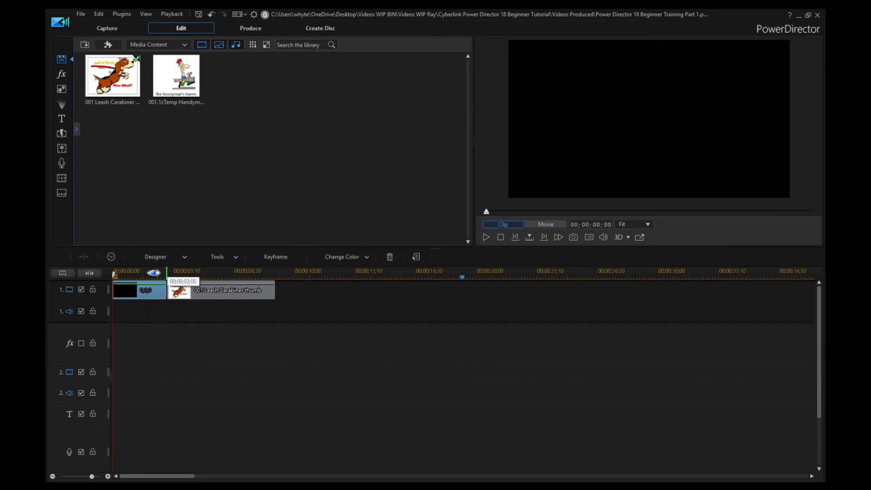
{"action": "left_click", "coordinate": [487, 237]}
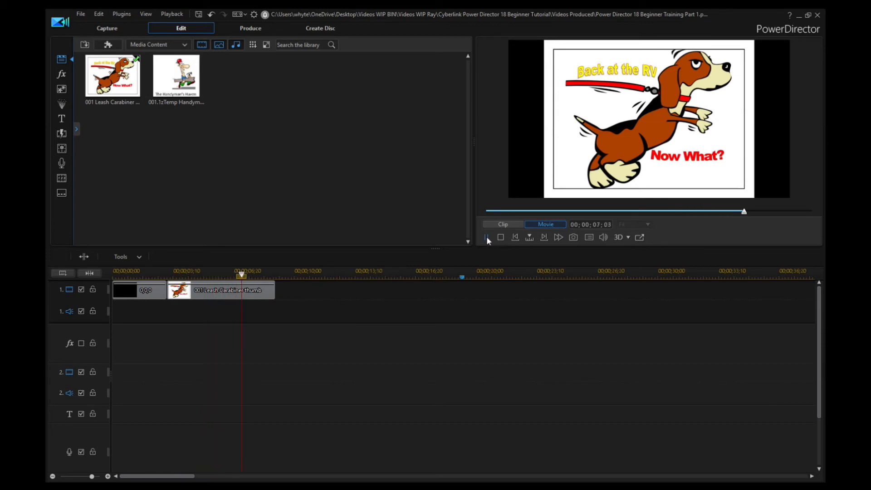
{"action": "left_click", "coordinate": [486, 236]}
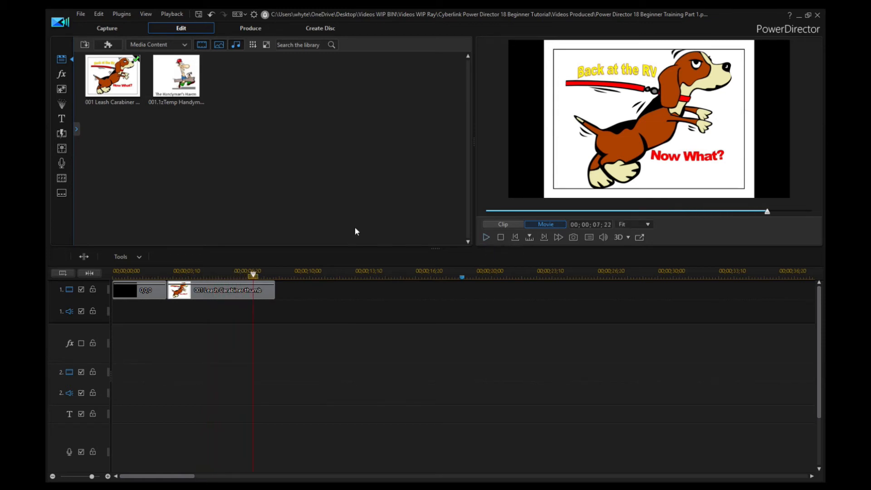
- Select and deselect the image clip, and select the black and image clips in turn to compare the Clip and Movie previews
{"action": "left_click", "coordinate": [220, 291]}
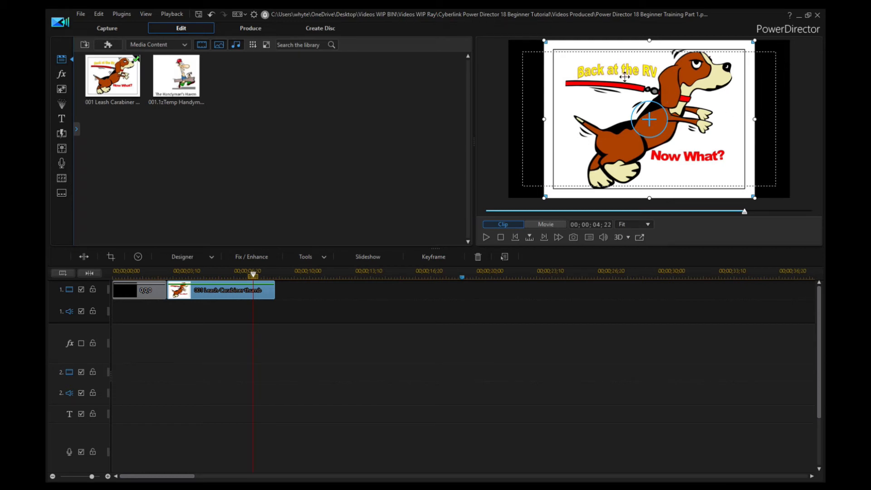
{"action": "left_click", "coordinate": [306, 285]}
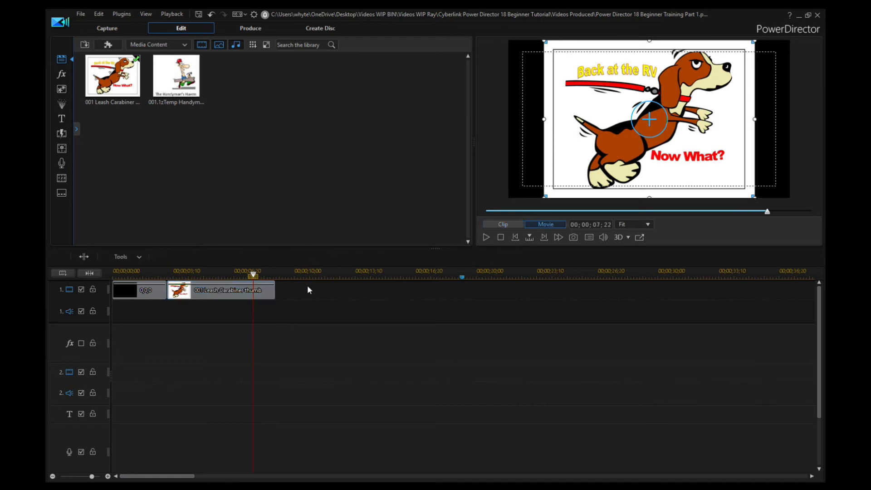
{"action": "left_click", "coordinate": [132, 291]}
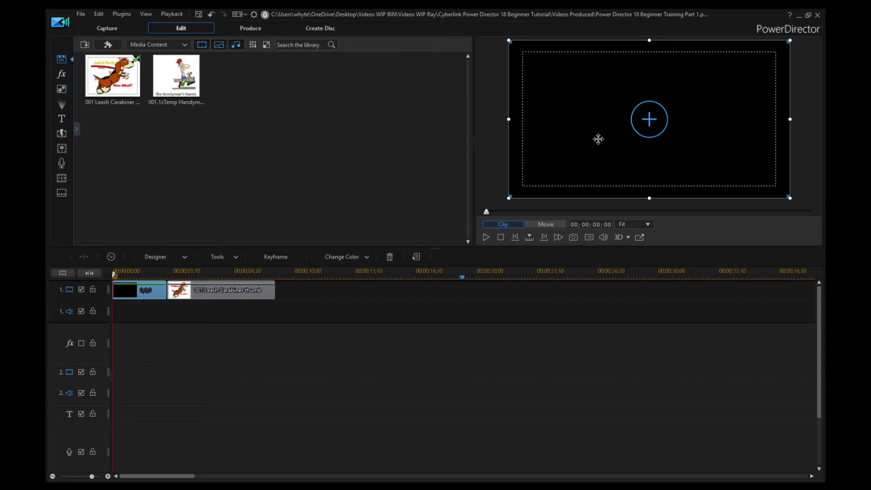
{"action": "left_click", "coordinate": [239, 293]}
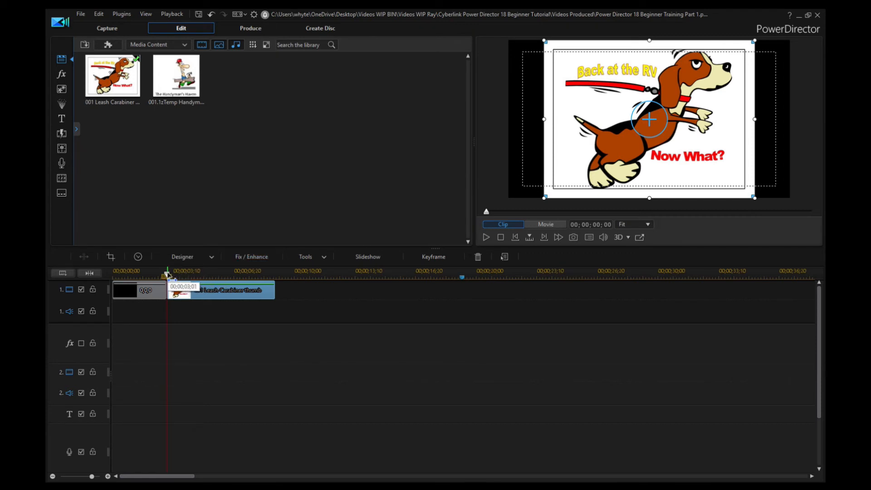
{"action": "left_click", "coordinate": [133, 290]}
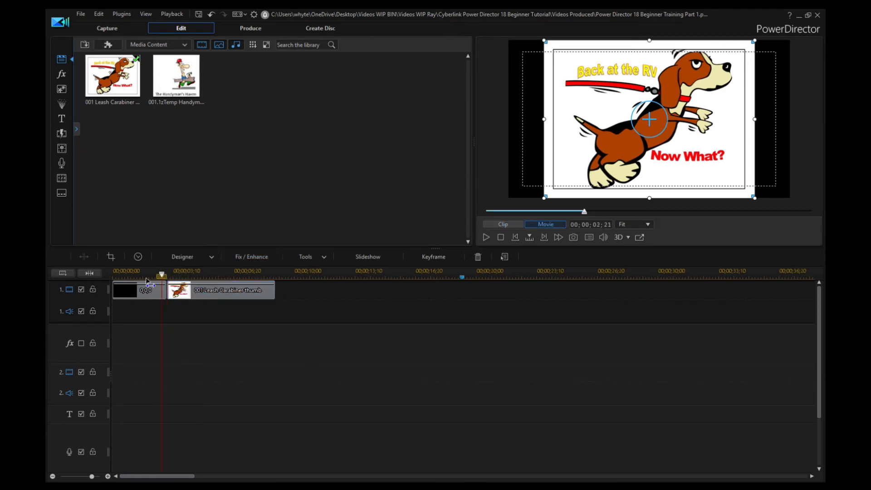
- Play the timeline, move the playhead back to 00;00;02;04 in the black clip, and replay through the transition into the image clip
{"action": "left_click", "coordinate": [486, 236]}
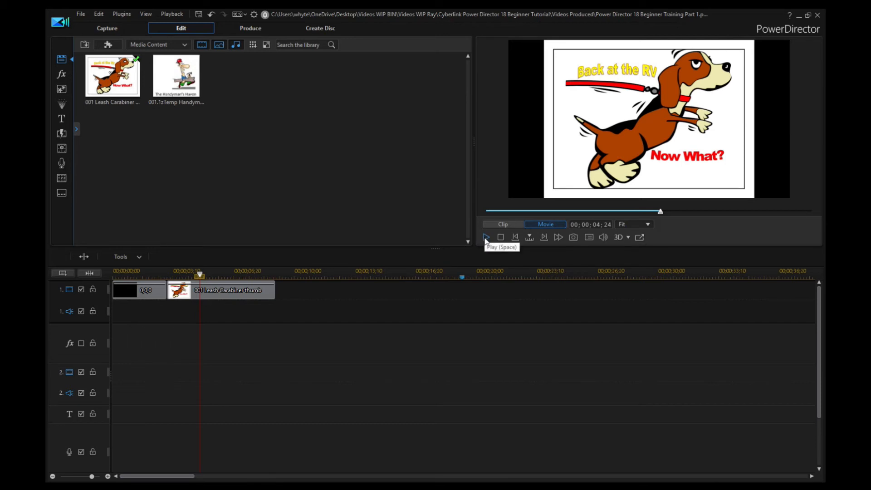
{"action": "left_click_drag", "start_coordinate": [200, 275], "coordinate": [152, 275]}
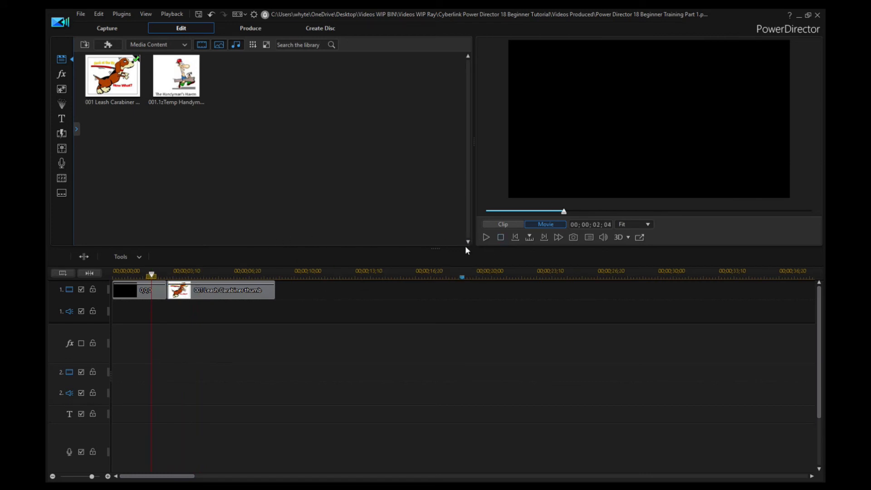
{"action": "left_click", "coordinate": [486, 236]}
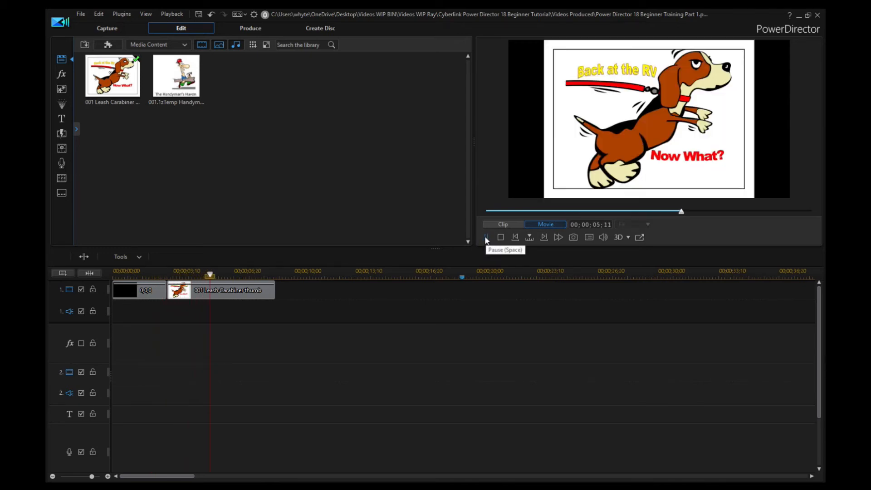
{"action": "left_click", "coordinate": [485, 237]}
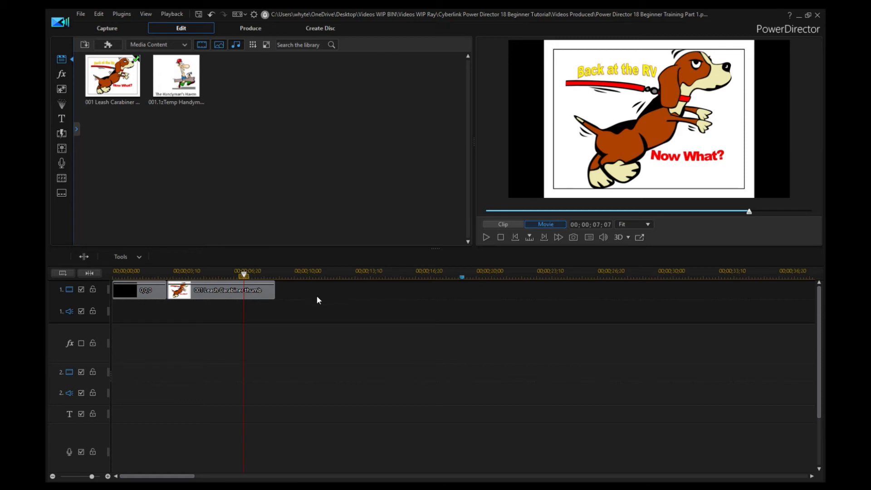
- Try trimming the end of the Leash Carabiner image clip back to about 00;00;08;04, and undo the trim
{"action": "left_click", "coordinate": [268, 290]}
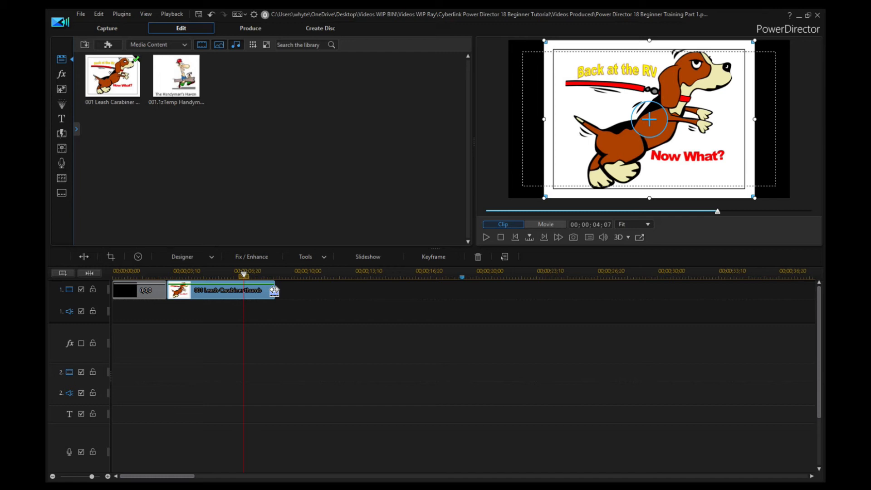
{"action": "left_click", "coordinate": [274, 291]}
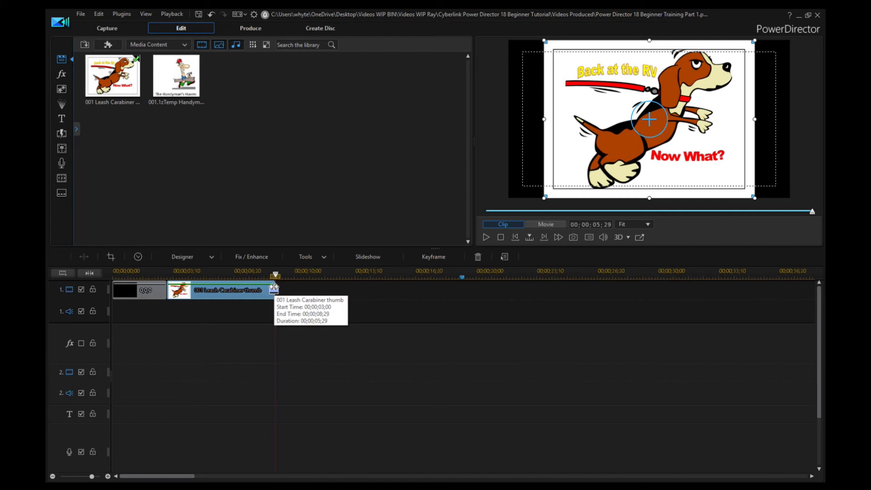
{"action": "mouse_move", "coordinate": [275, 290]}
{"action": "left_mouse_down"}
{"action": "mouse_move", "coordinate": [242, 291]}
{"action": "mouse_move", "coordinate": [258, 291]}
{"action": "left_mouse_up"}
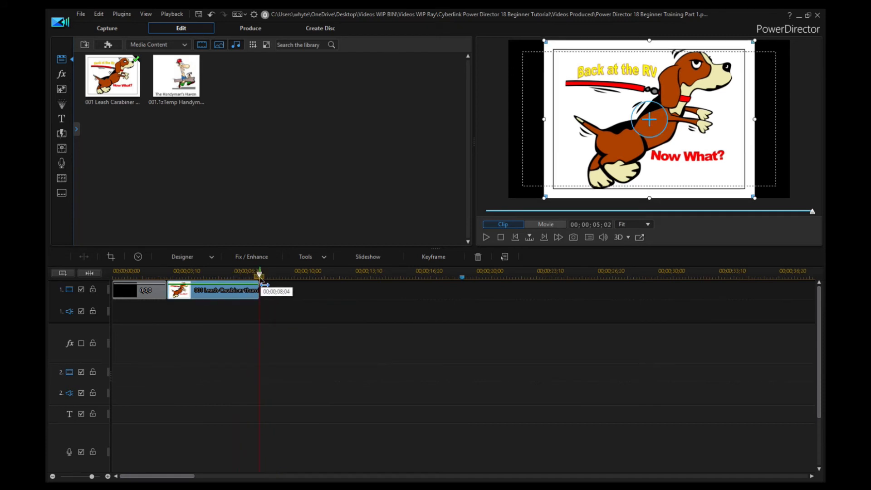
{"action": "left_click", "coordinate": [210, 17]}
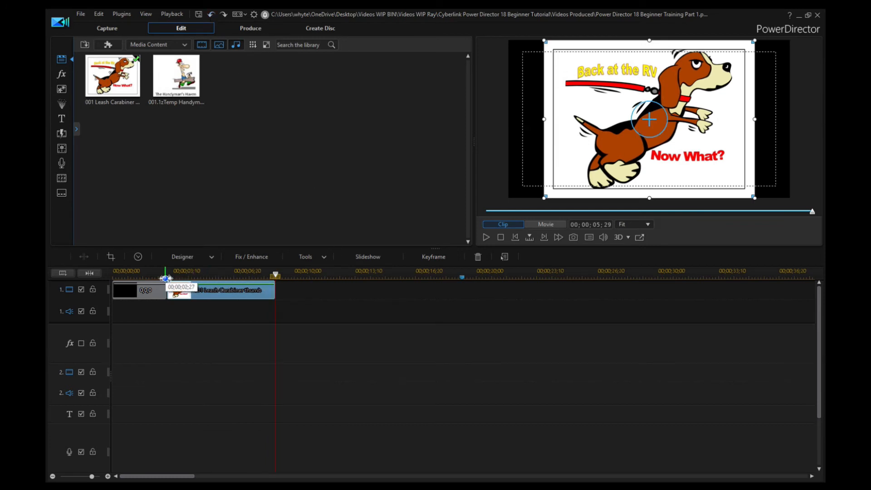
- Play from just before the image clip, pause at 00;00;06;20, and add a timeline marker there without a note
{"action": "left_click", "coordinate": [165, 277]}
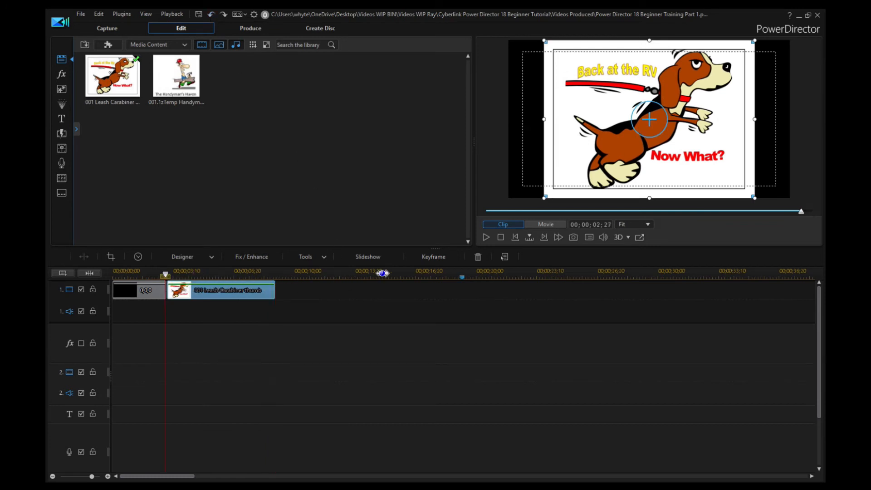
{"action": "left_click", "coordinate": [486, 237]}
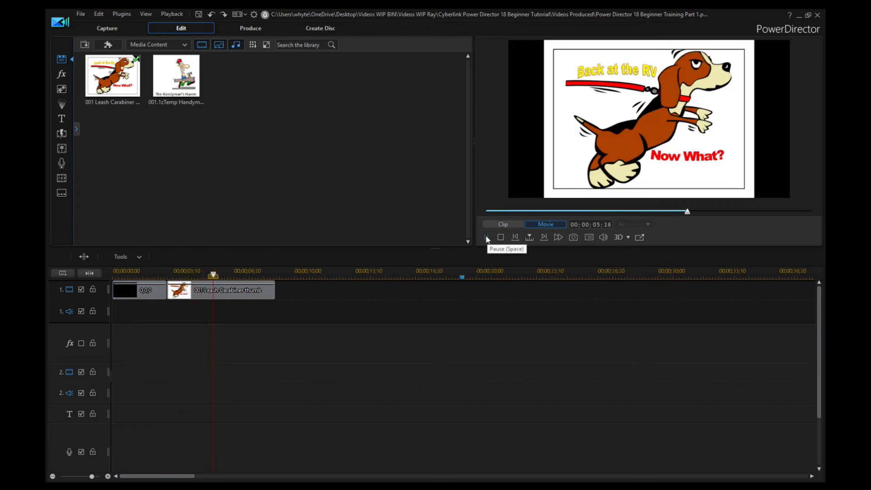
{"action": "left_click", "coordinate": [486, 238]}
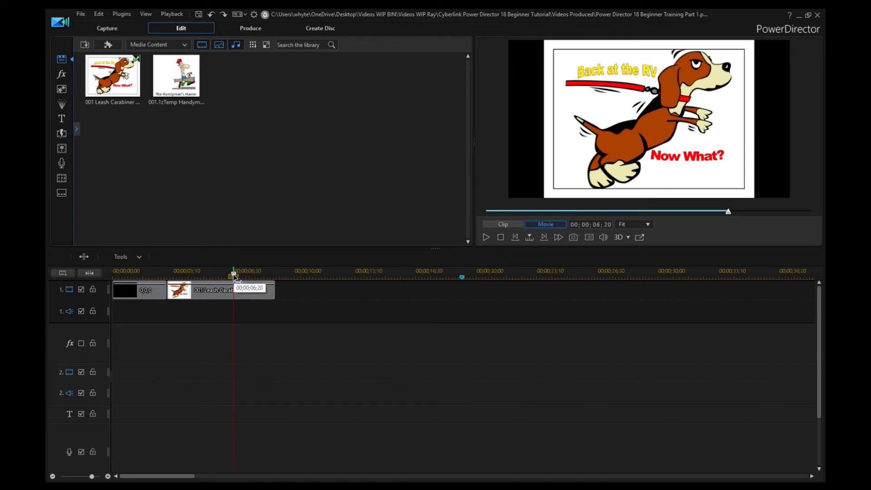
{"action": "right_click", "coordinate": [234, 276]}
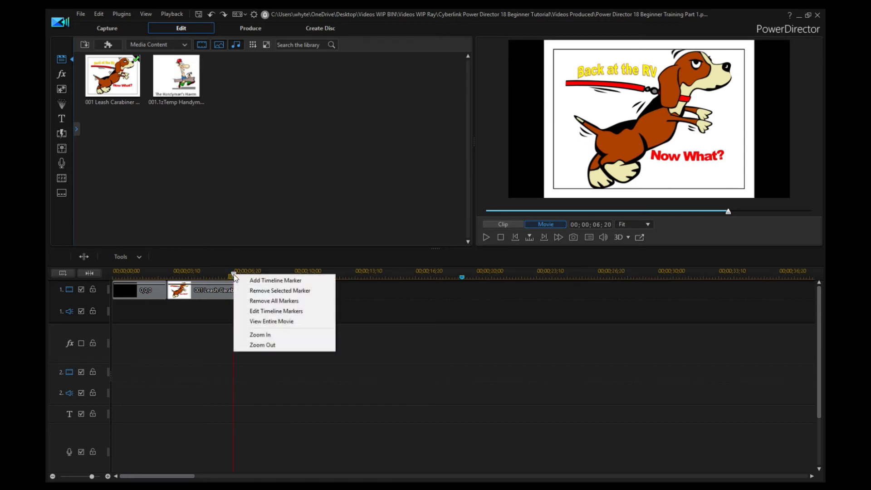
{"action": "left_click", "coordinate": [267, 281]}
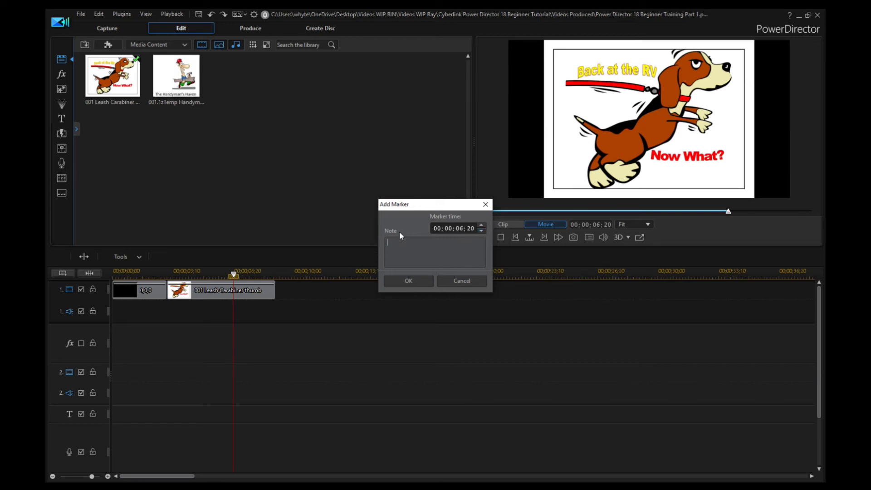
{"action": "left_click", "coordinate": [408, 282]}
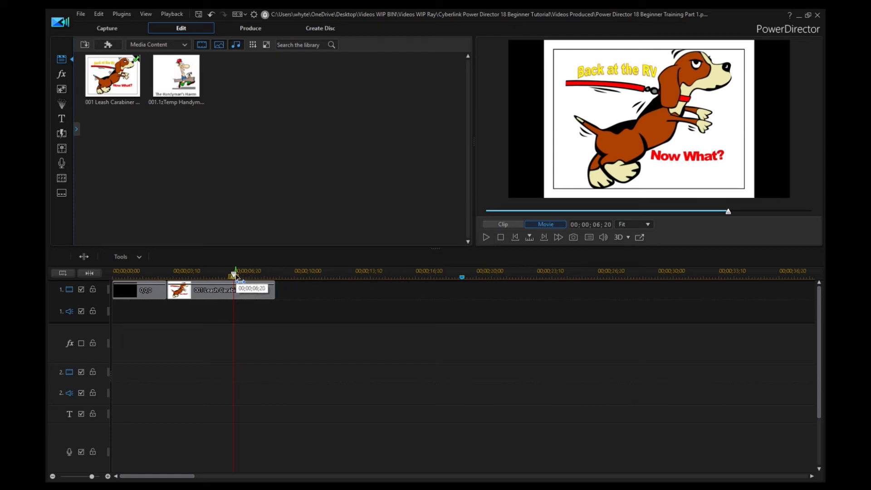
{"action": "mouse_move", "coordinate": [237, 276]}
{"action": "left_mouse_down"}
{"action": "mouse_move", "coordinate": [274, 276]}
{"action": "mouse_move", "coordinate": [236, 274]}
{"action": "left_mouse_up"}
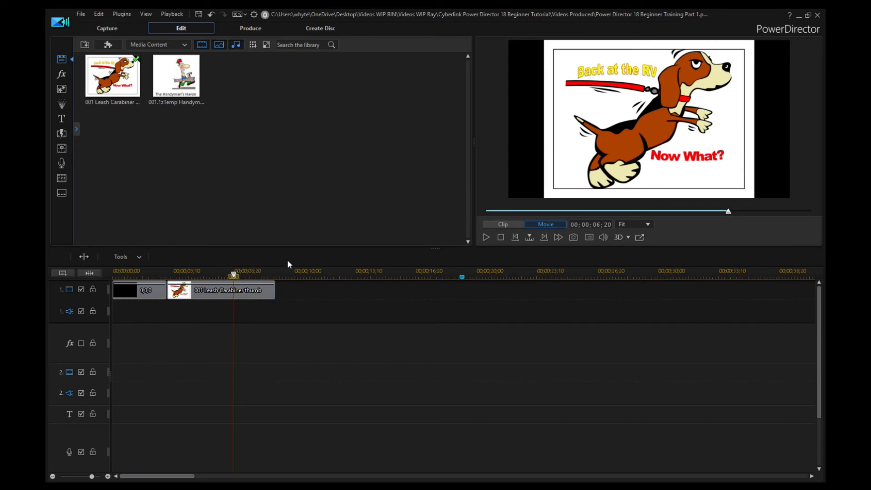
- Try trimming the end of the image clip back to the marker at 00;00;06;20, and undo the trim
{"action": "left_click", "coordinate": [252, 292]}
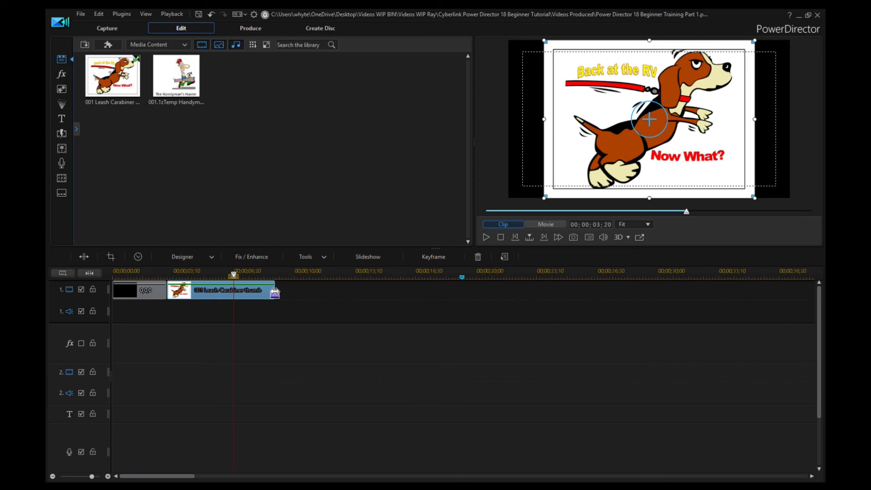
{"action": "left_click_drag", "start_coordinate": [274, 293], "coordinate": [234, 292]}
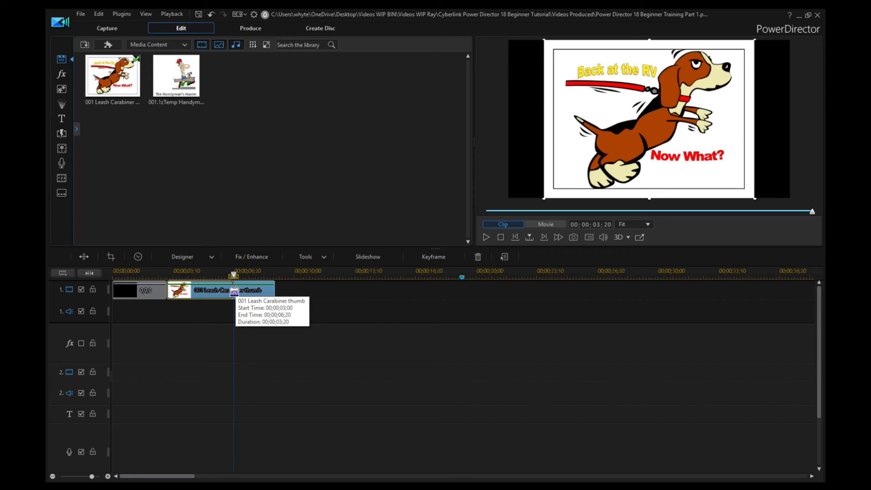
{"action": "left_click_drag", "start_coordinate": [234, 291], "coordinate": [234, 291]}
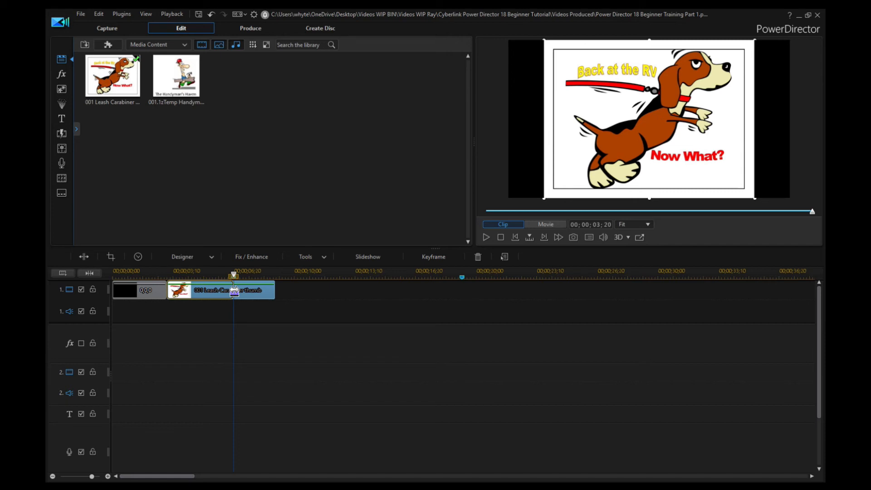
{"action": "left_click_drag", "start_coordinate": [234, 290], "coordinate": [234, 291]}
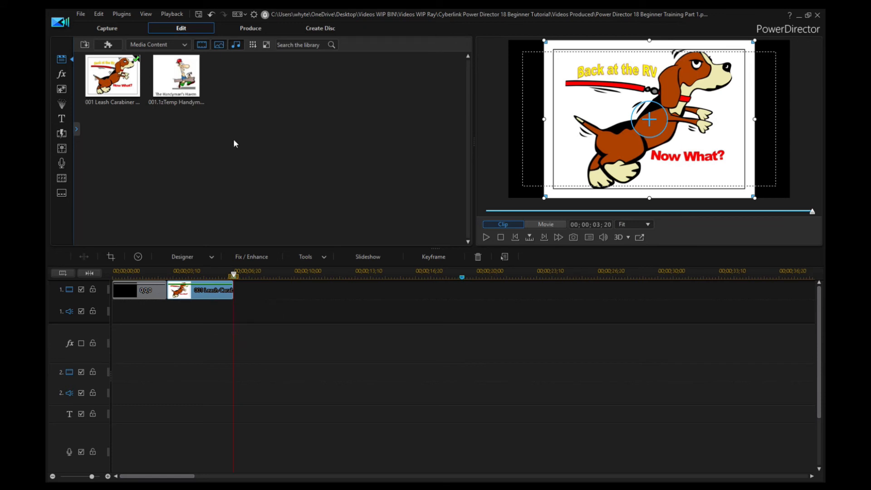
{"action": "left_click", "coordinate": [211, 15]}
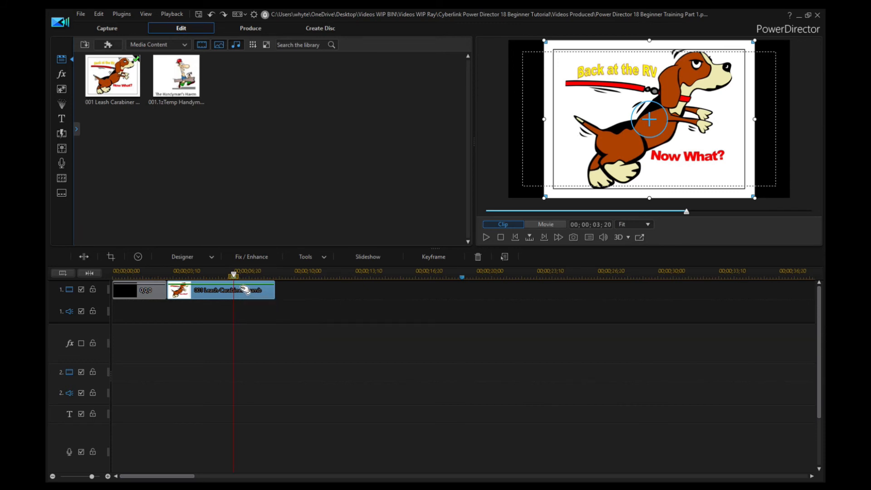
- Split the Leash Carabiner image clip at the 00;00;06;20 playhead position and select each of the two pieces in turn
{"action": "left_click", "coordinate": [83, 257]}
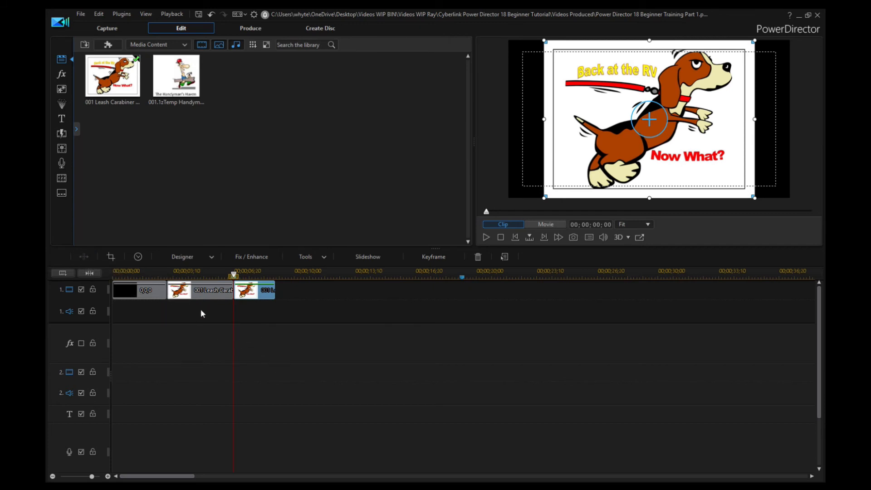
{"action": "left_click", "coordinate": [212, 293]}
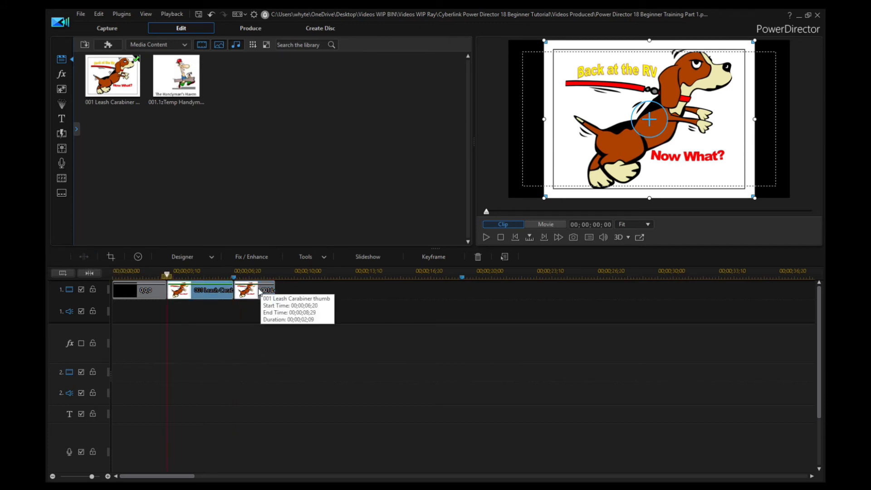
{"action": "left_click", "coordinate": [259, 292]}
{"action": "left_click", "coordinate": [213, 292]}
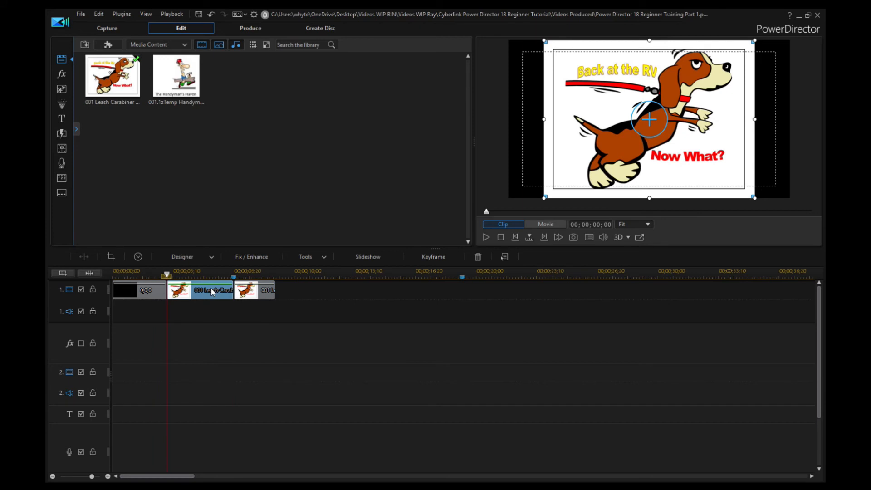
{"action": "left_click", "coordinate": [256, 291]}
{"action": "mouse_move", "coordinate": [259, 291]}
{"action": "left_mouse_down"}
{"action": "mouse_move", "coordinate": [303, 292]}
{"action": "mouse_move", "coordinate": [259, 292]}
{"action": "left_mouse_up"}
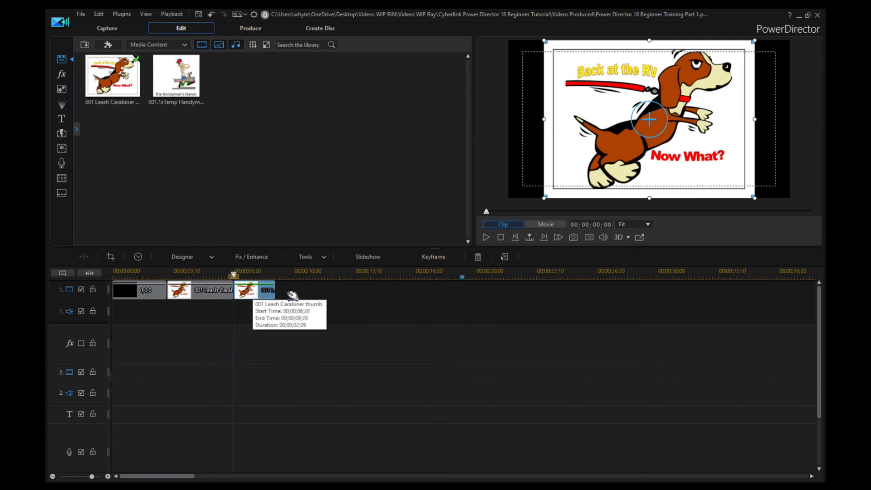
- Remove the second piece of the split image clip and play the shortened timeline from near its start
{"action": "right_click", "coordinate": [259, 292]}
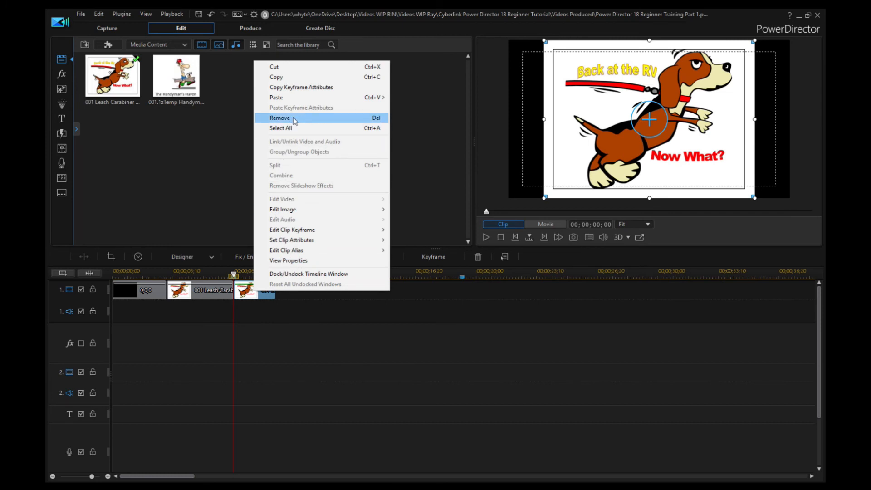
{"action": "left_click", "coordinate": [272, 332]}
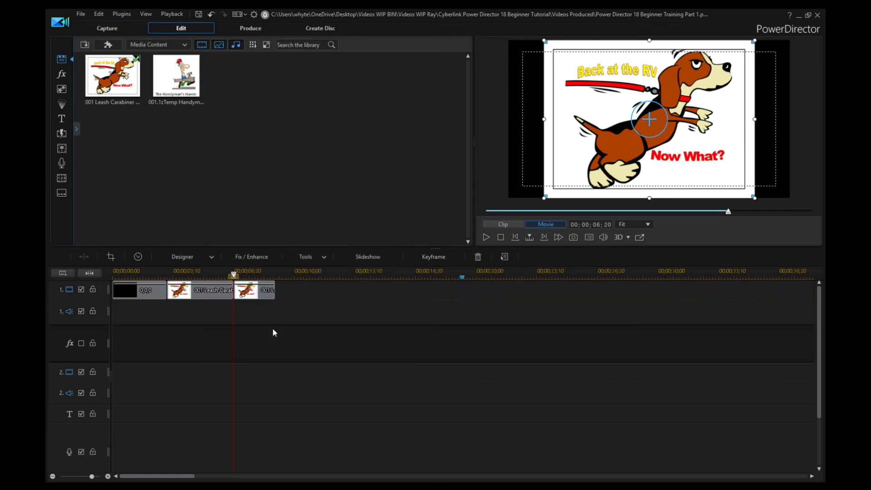
{"action": "left_click", "coordinate": [257, 292]}
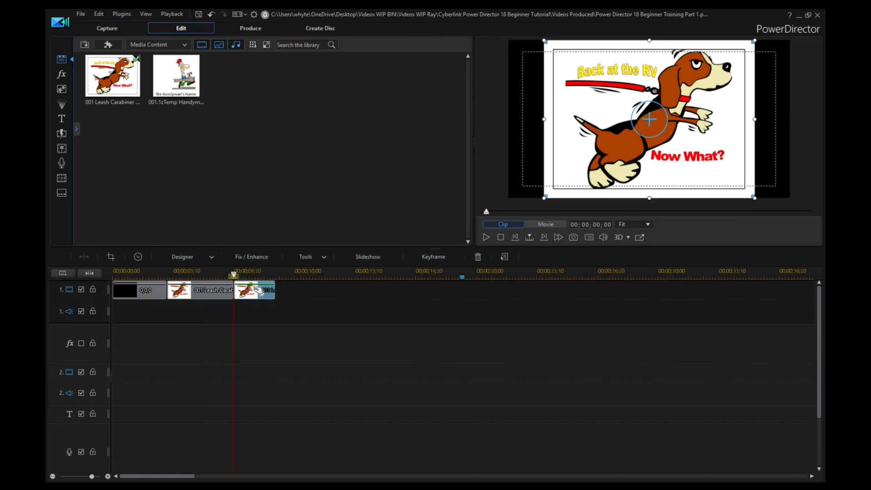
{"action": "key", "text": "Delete"}
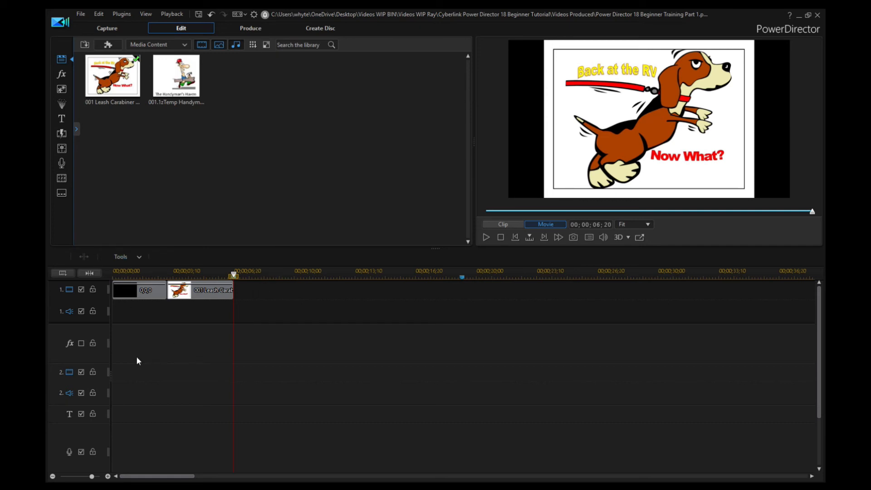
{"action": "left_click", "coordinate": [116, 273]}
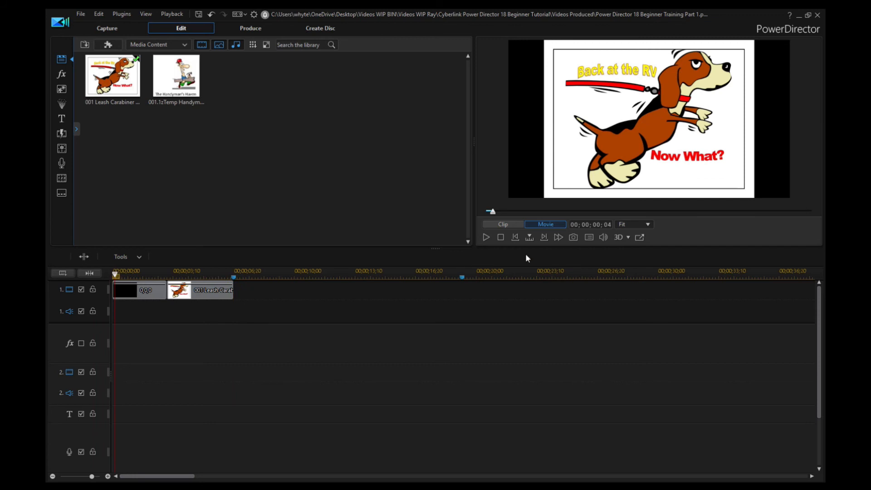
{"action": "left_click", "coordinate": [486, 237]}
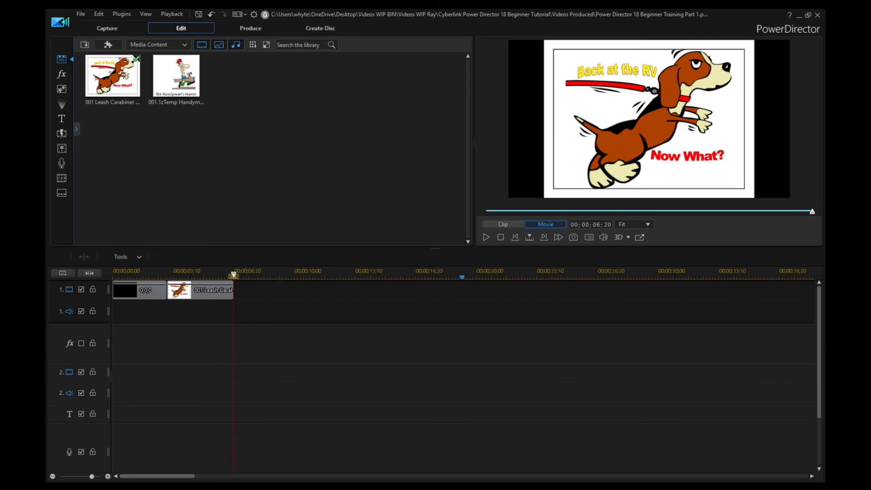
- Add the Mysteries MP3 from the Tip Leash Carabiner folder to audio track 2, starting at the playhead at the image clip's end
{"action": "left_click_drag", "start_coordinate": [45, 59], "coordinate": [654, 25]}
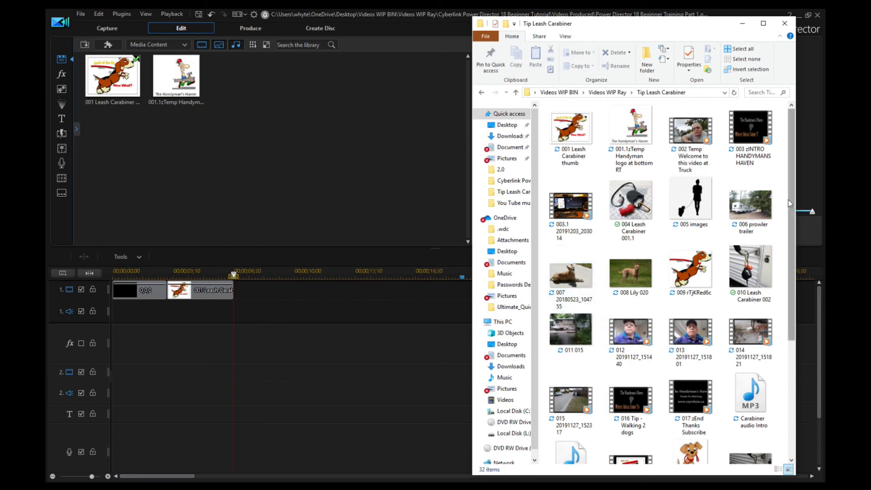
{"action": "scroll", "coordinate": [798, 251], "scroll_direction": "down", "scroll_amount": 3}
{"action": "scroll", "coordinate": [798, 250], "scroll_direction": "down", "scroll_amount": 3}
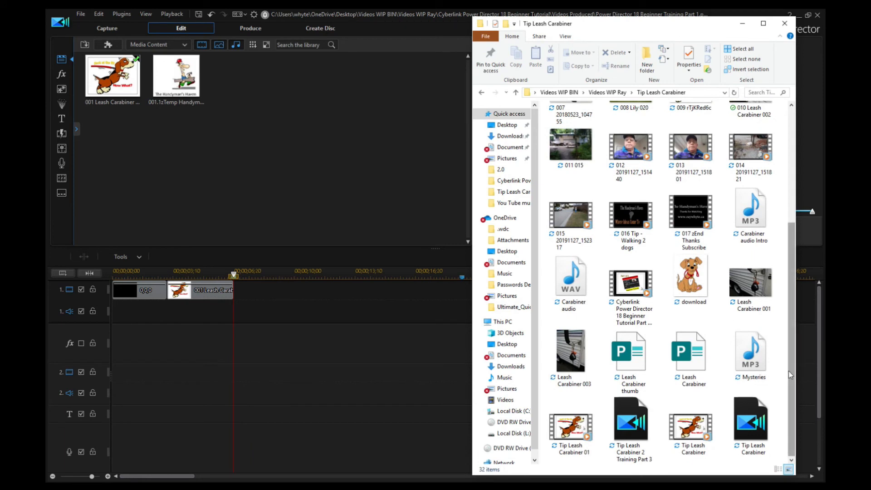
{"action": "left_click", "coordinate": [750, 367]}
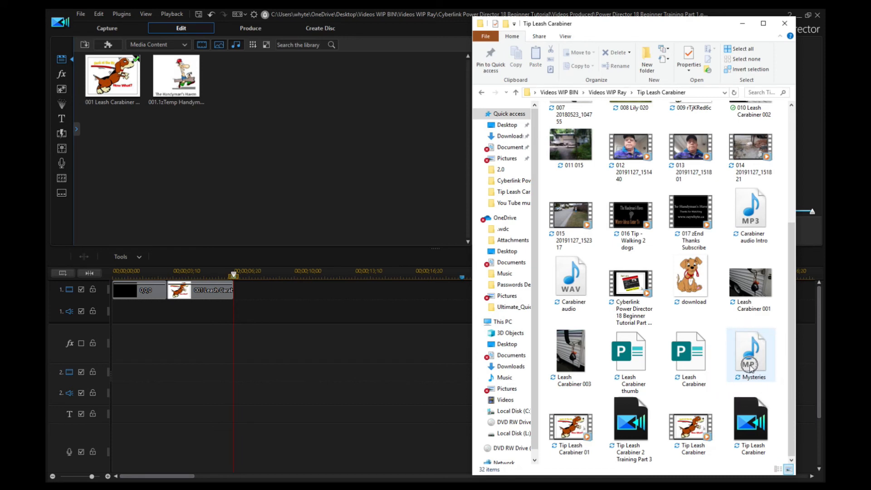
{"action": "left_click_drag", "start_coordinate": [752, 362], "coordinate": [234, 394]}
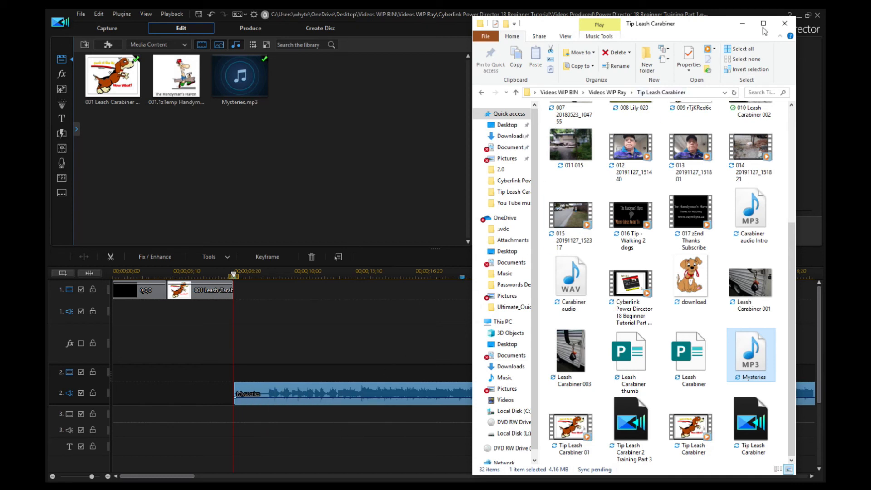
{"action": "left_click_drag", "start_coordinate": [722, 25], "coordinate": [46, 62]}
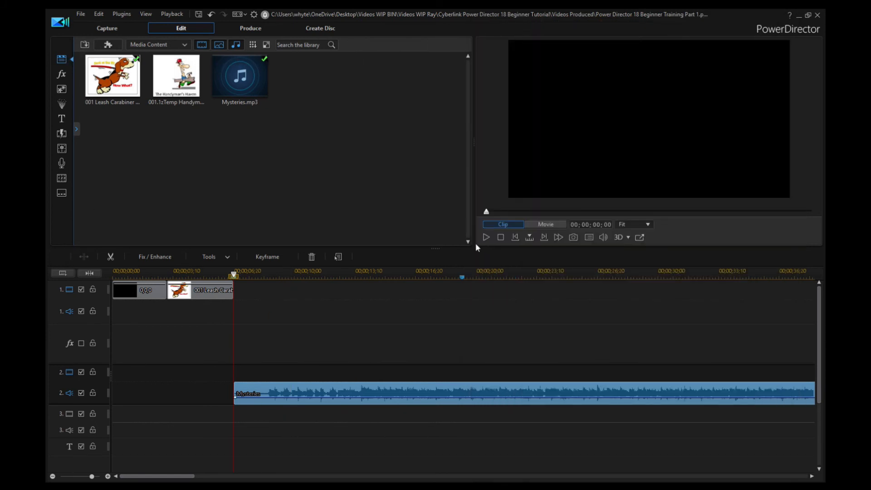
- Preview the Mysteries music and place the playhead at 00;00;08;14, where its waveform starts to rise
{"action": "left_click", "coordinate": [486, 237]}
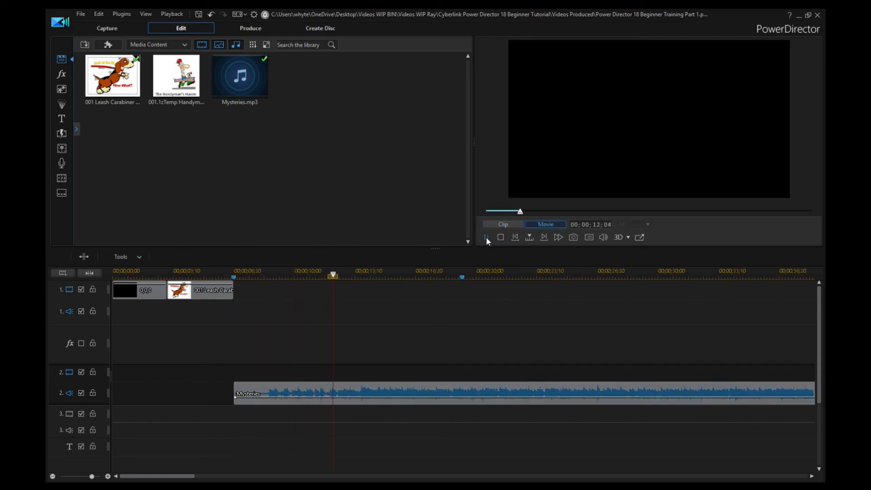
{"action": "left_click", "coordinate": [486, 236]}
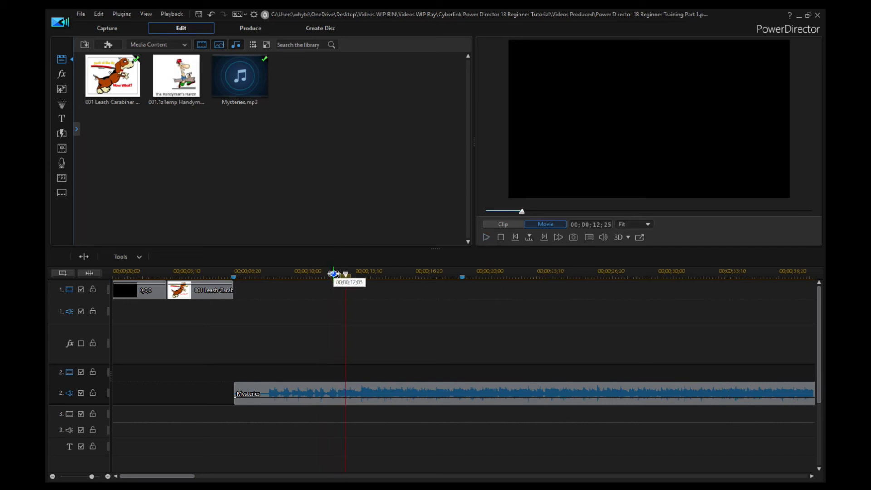
{"action": "left_click_drag", "start_coordinate": [347, 277], "coordinate": [256, 298]}
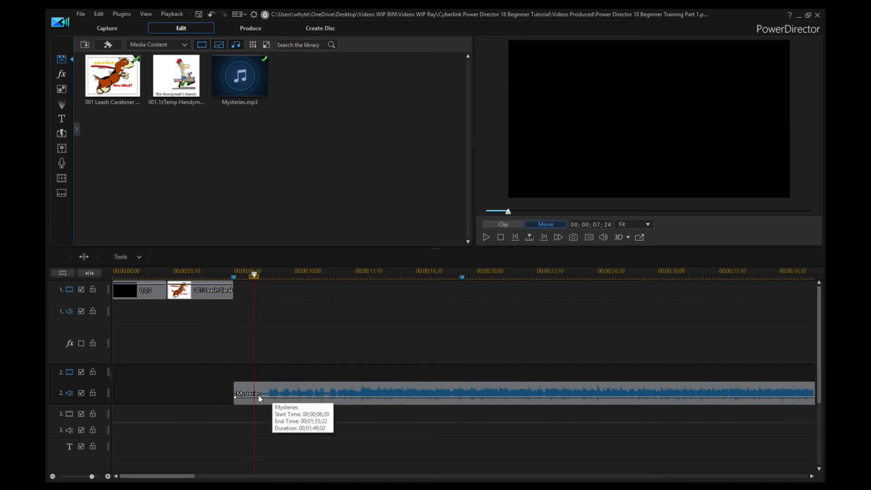
{"action": "left_click_drag", "start_coordinate": [255, 275], "coordinate": [266, 280]}
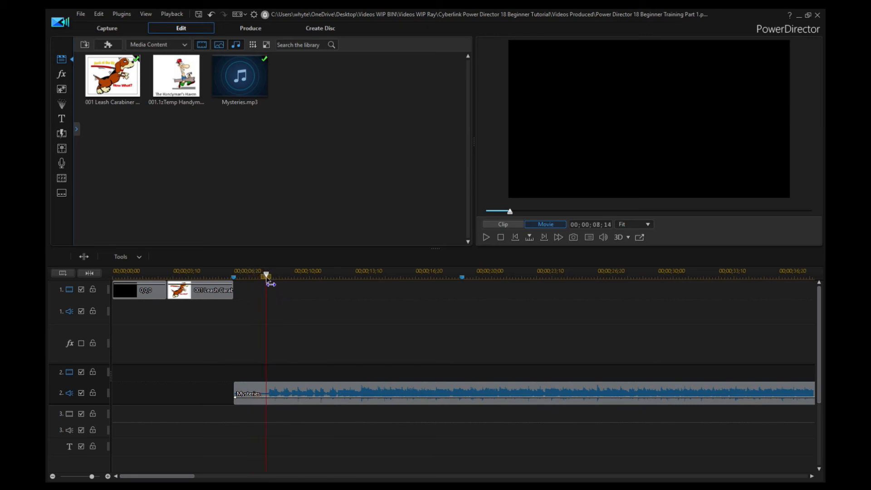
{"action": "left_click", "coordinate": [286, 398]}
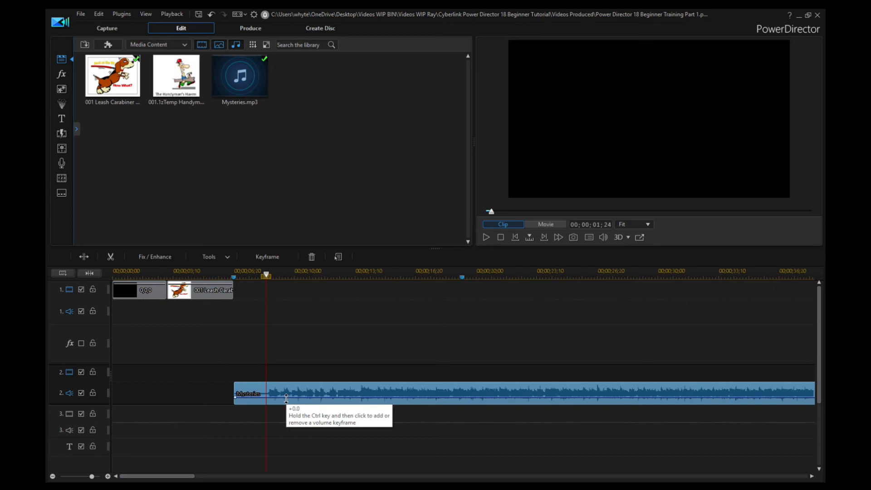
{"action": "key", "text": "Delete"}
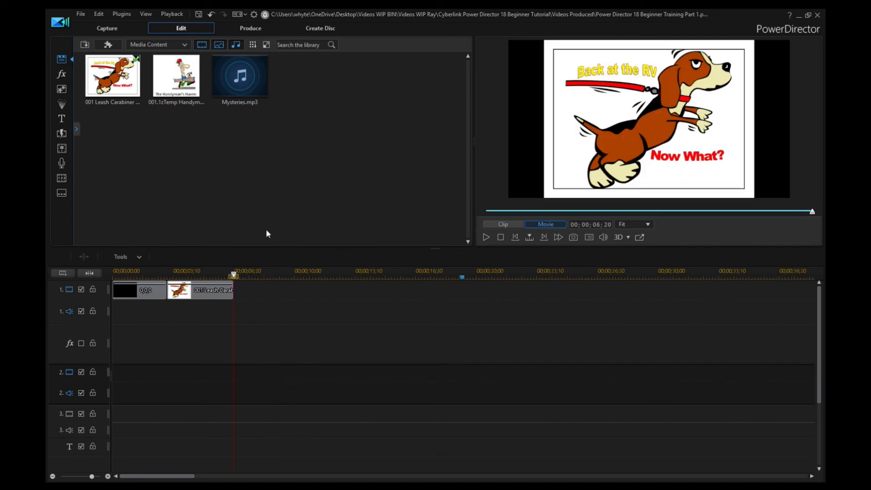
{"action": "left_click", "coordinate": [210, 16]}
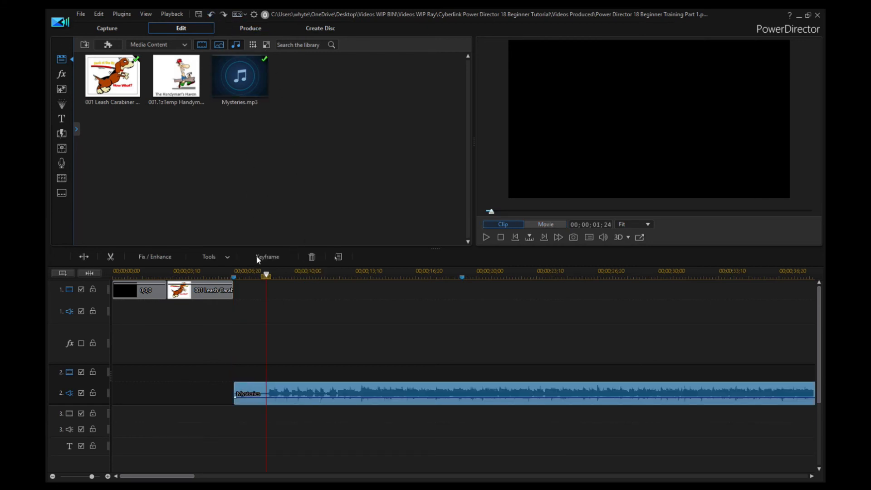
- Split the Mysteries music at the 00;00;08;14 playhead position and remove the short first piece, leaving the gap
{"action": "left_click", "coordinate": [286, 398]}
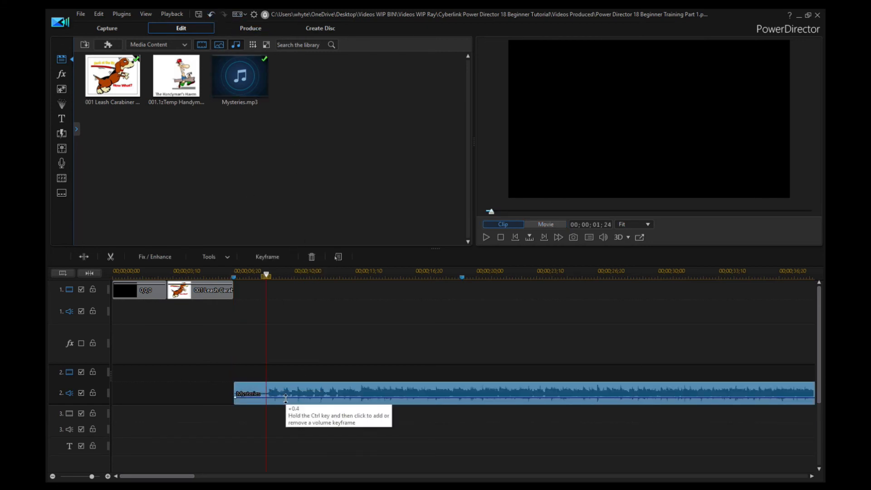
{"action": "left_click", "coordinate": [86, 257]}
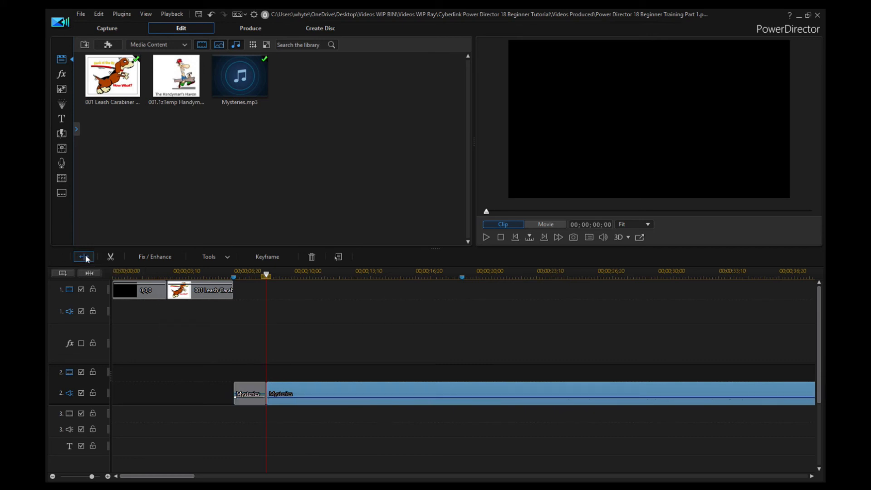
{"action": "left_click", "coordinate": [254, 393]}
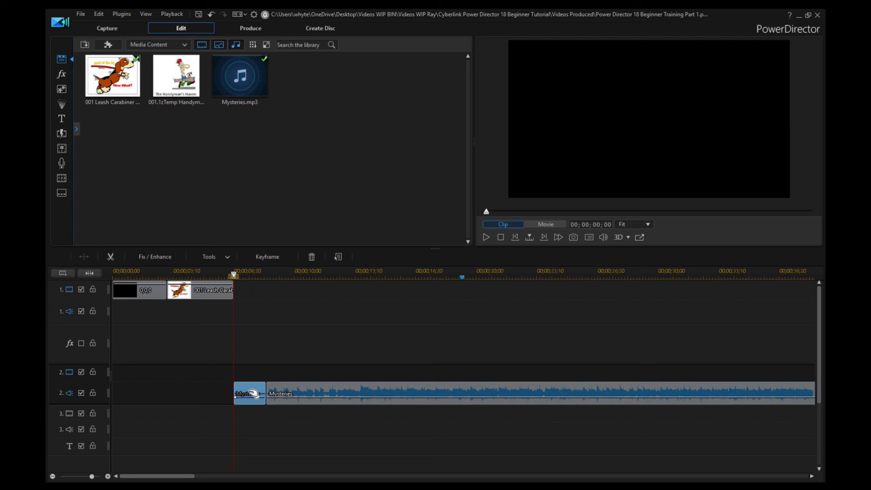
{"action": "key", "text": "Delete"}
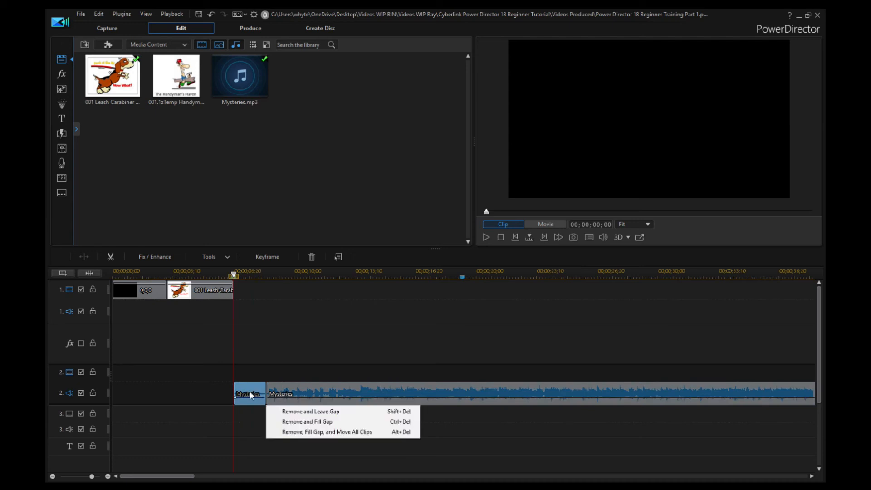
{"action": "left_click", "coordinate": [299, 414]}
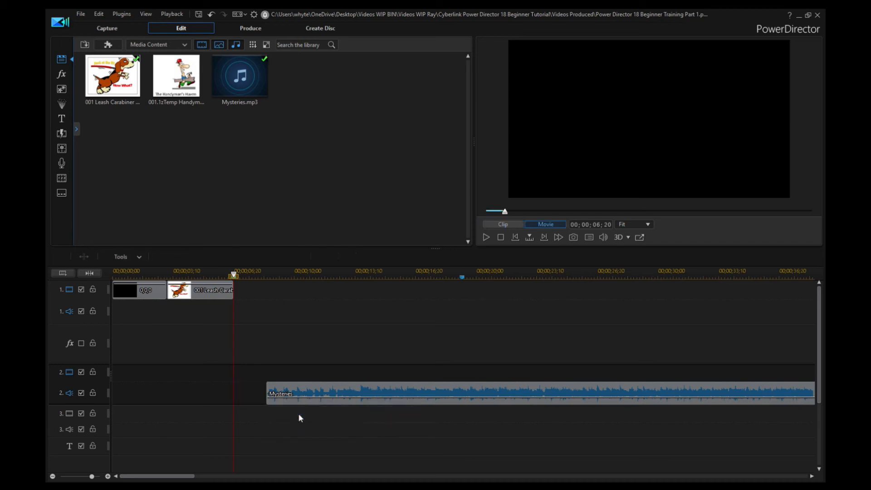
- Move the remaining Mysteries clip to the start of audio track 2 and play the timeline from the beginning to 00;00;09;06
{"action": "left_click_drag", "start_coordinate": [359, 391], "coordinate": [209, 392]}
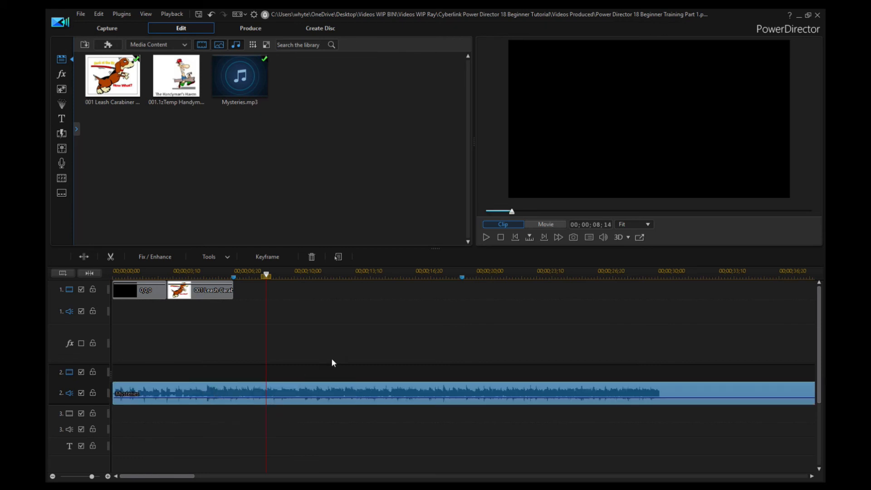
{"action": "left_click", "coordinate": [269, 273]}
{"action": "left_click", "coordinate": [519, 238]}
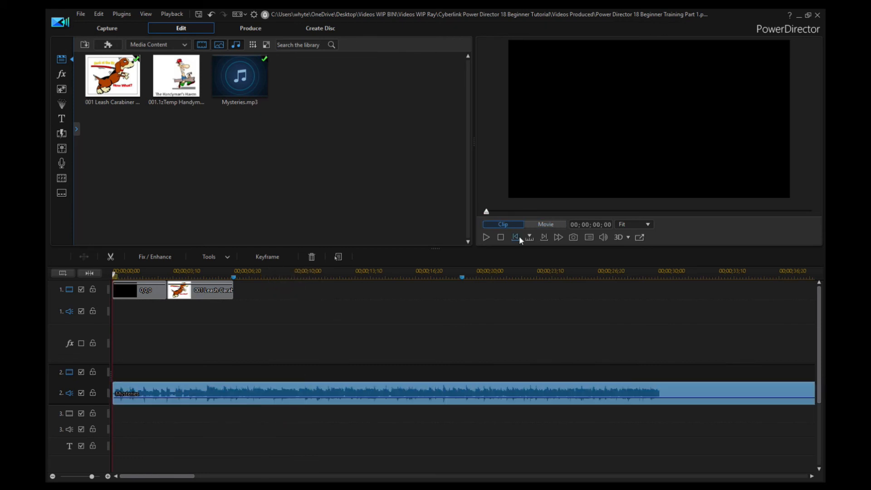
{"action": "left_click", "coordinate": [486, 238]}
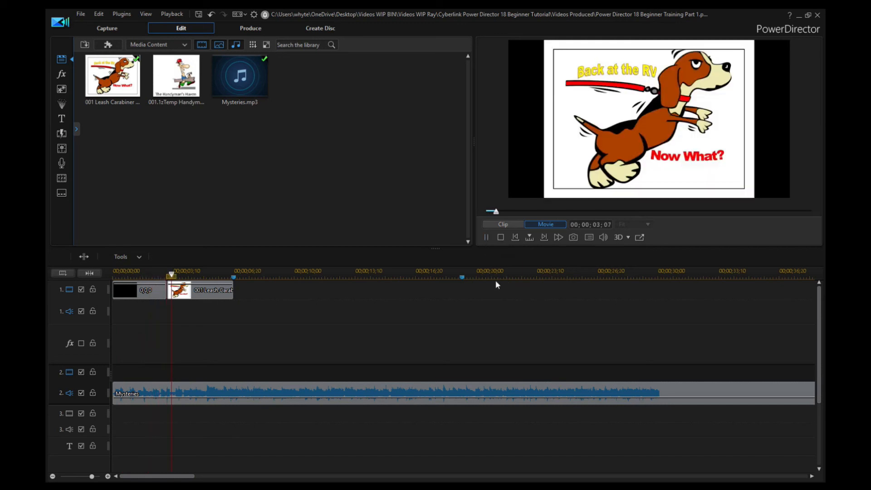
{"action": "left_click", "coordinate": [486, 238]}
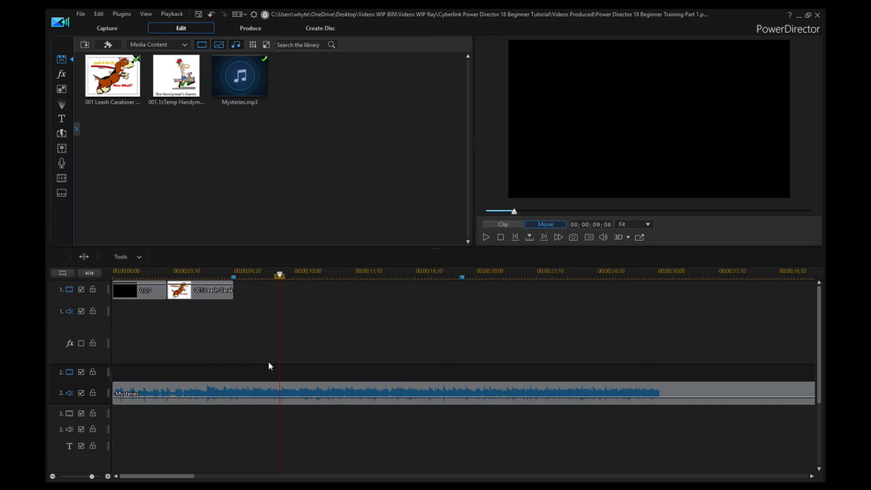
- Split the Mysteries music at 00;00;09;06, remove the second piece, and check the timeline's start and end
{"action": "left_click", "coordinate": [84, 256]}
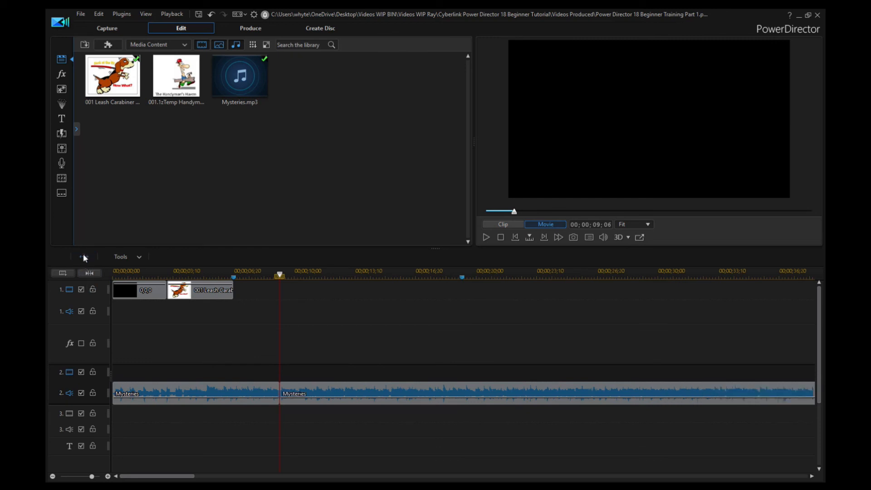
{"action": "left_click", "coordinate": [312, 393]}
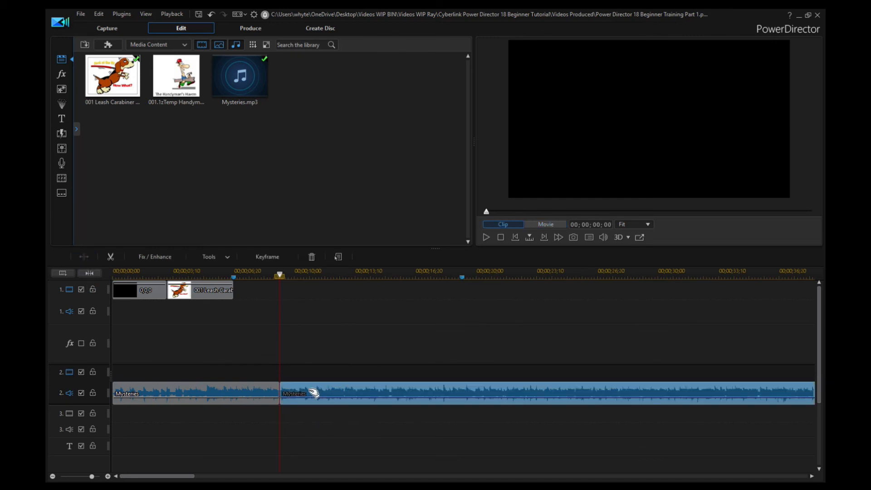
{"action": "key", "text": "Delete"}
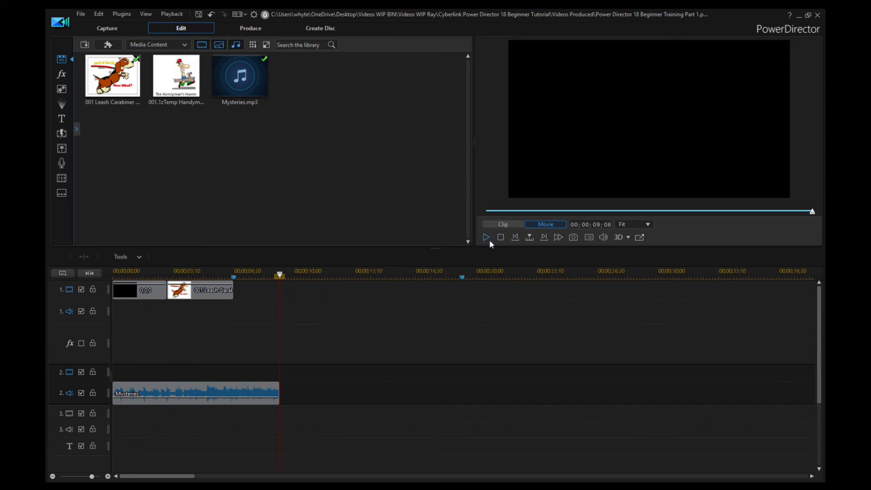
{"action": "left_click", "coordinate": [516, 237]}
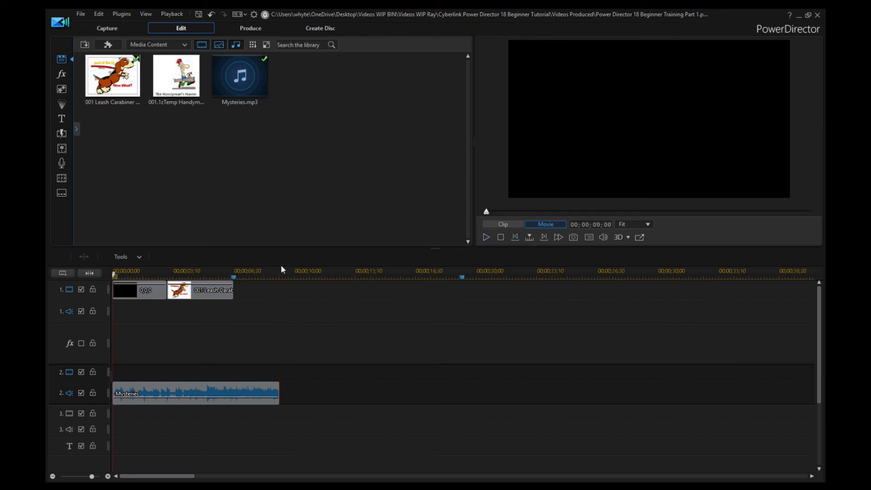
{"action": "left_click", "coordinate": [544, 238]}
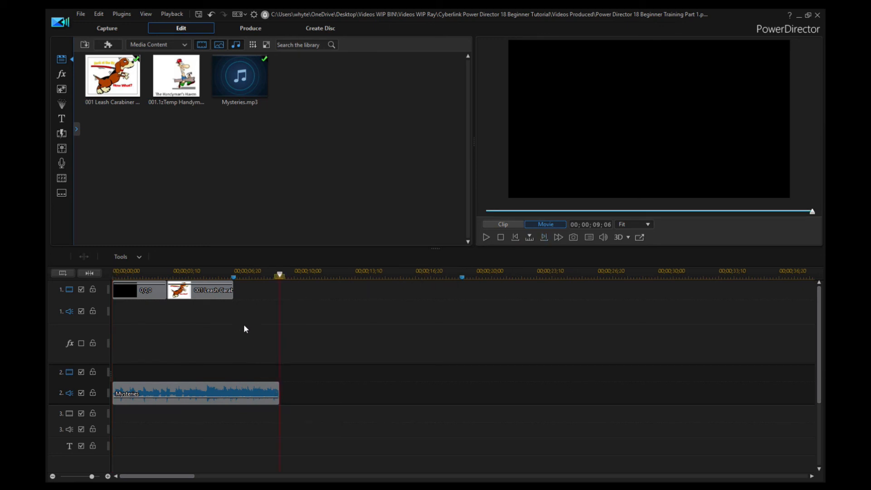
- Add the 002 Temp Welcome to this video at Truck clip from the Tip Leash Carabiner folder to track 1 at 00;00;06;20
{"action": "left_click", "coordinate": [232, 278]}
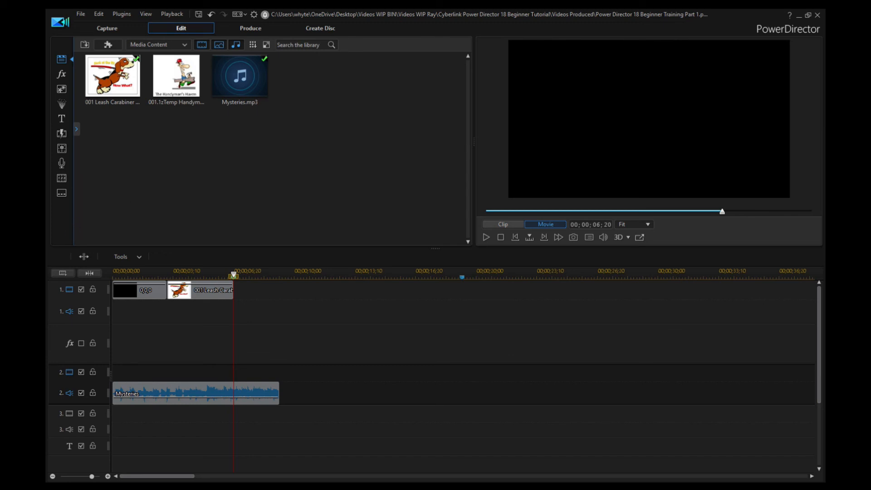
{"action": "left_click_drag", "start_coordinate": [0, 44], "coordinate": [677, 21]}
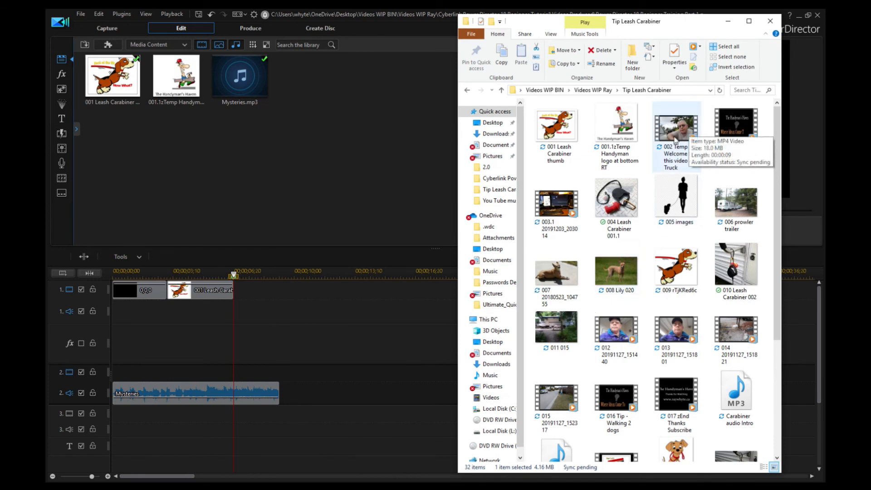
{"action": "left_click_drag", "start_coordinate": [676, 138], "coordinate": [233, 295]}
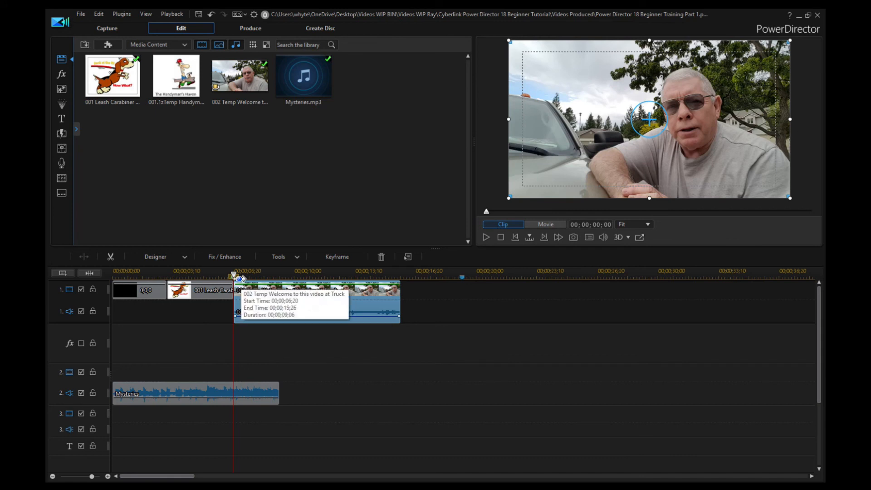
- Scrub through the welcome video clip and play it from its start to its end
{"action": "left_click_drag", "start_coordinate": [236, 276], "coordinate": [308, 275]}
{"action": "left_click", "coordinate": [314, 298]}
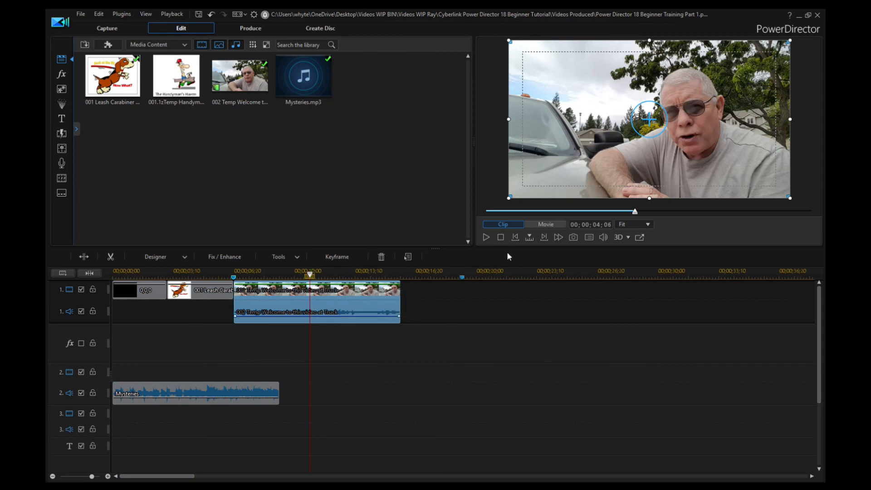
{"action": "left_click", "coordinate": [514, 238]}
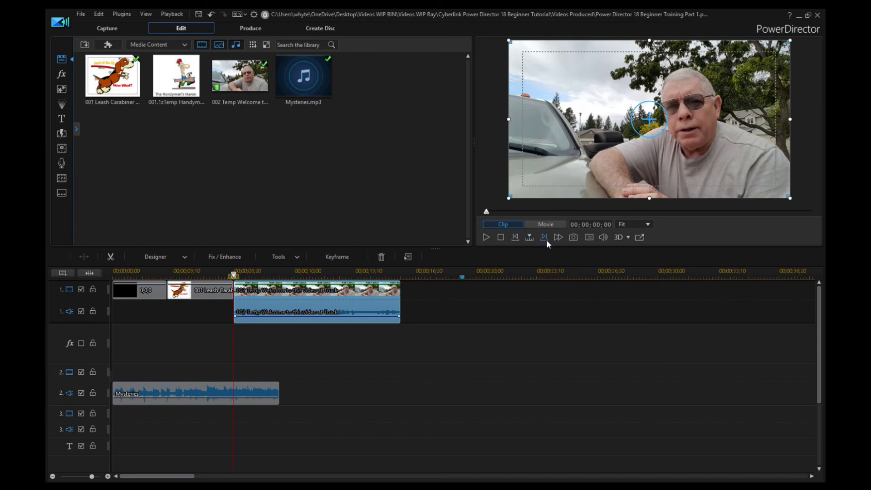
{"action": "left_click", "coordinate": [485, 236]}
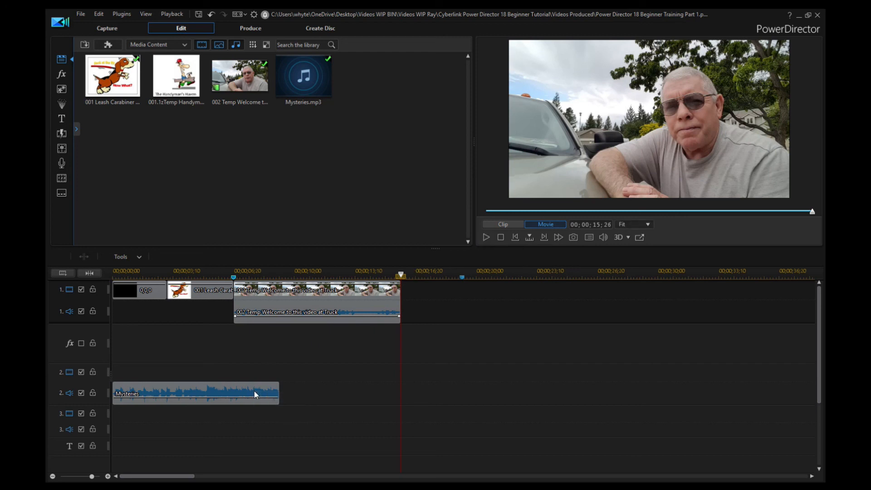
- Select the Mysteries music clip and place the playhead at 00;00;05;17, shortly before the welcome video starts
{"action": "left_click_drag", "start_coordinate": [400, 275], "coordinate": [232, 299]}
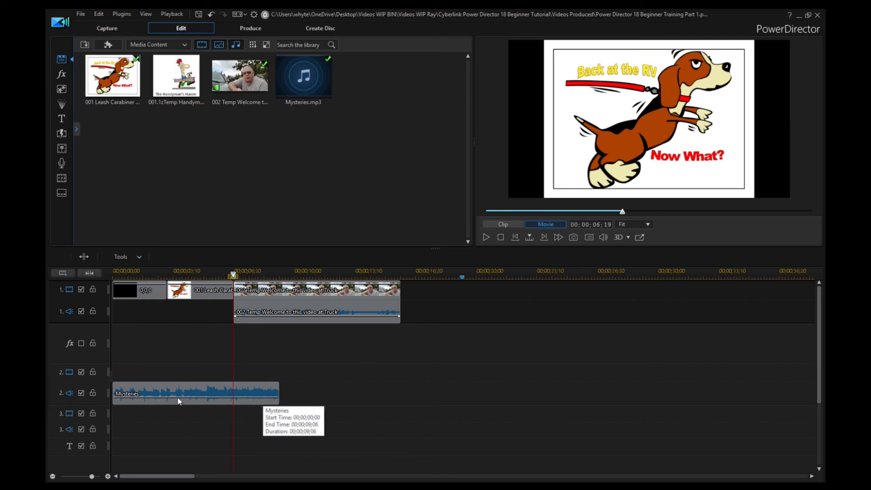
{"action": "left_click", "coordinate": [189, 391]}
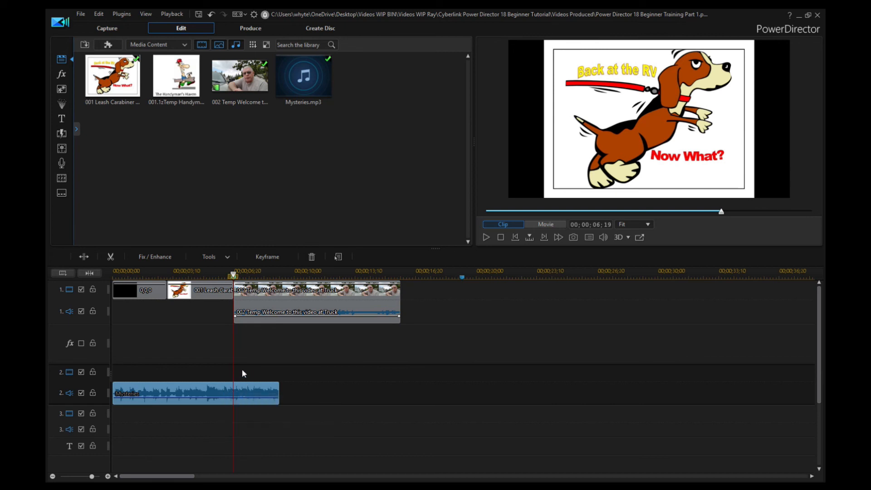
{"action": "left_click_drag", "start_coordinate": [232, 275], "coordinate": [227, 275]}
{"action": "left_click", "coordinate": [208, 384]}
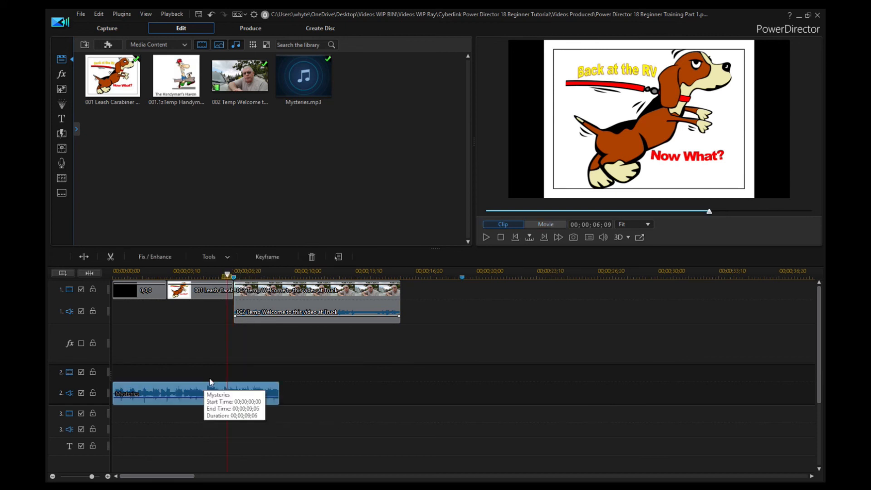
{"action": "left_click", "coordinate": [213, 274]}
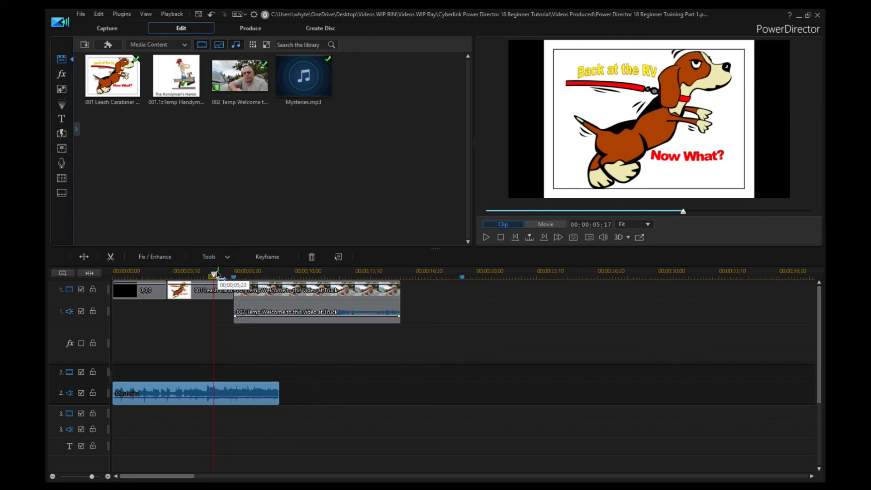
- Open the Mysteries clip's keyframe settings and add a volume keyframe at 00;00;05;17
{"action": "left_click", "coordinate": [269, 256]}
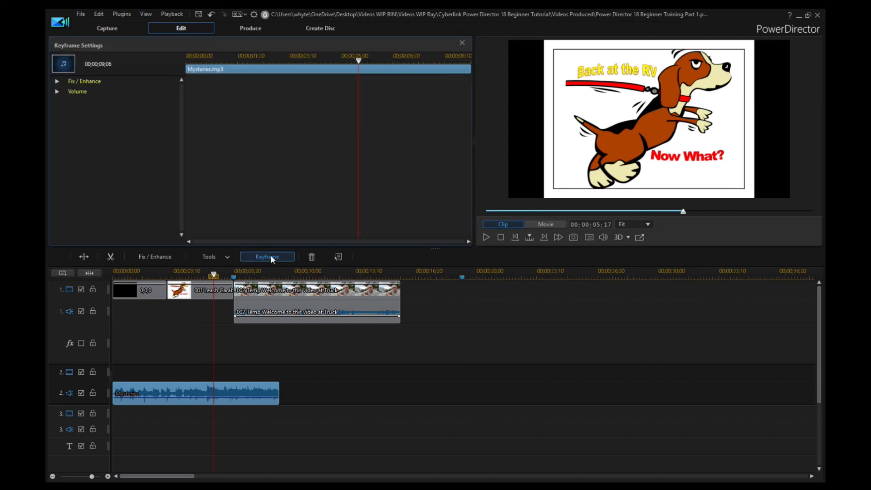
{"action": "left_click", "coordinate": [57, 92]}
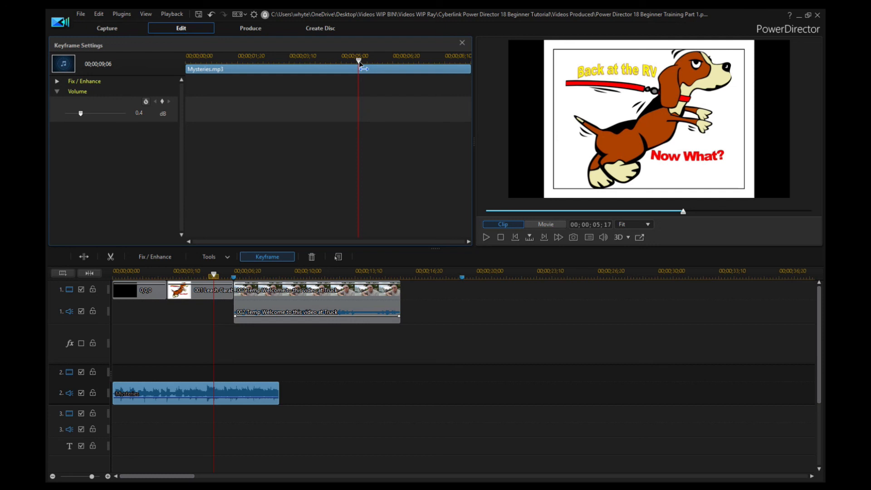
{"action": "left_click", "coordinate": [163, 101]}
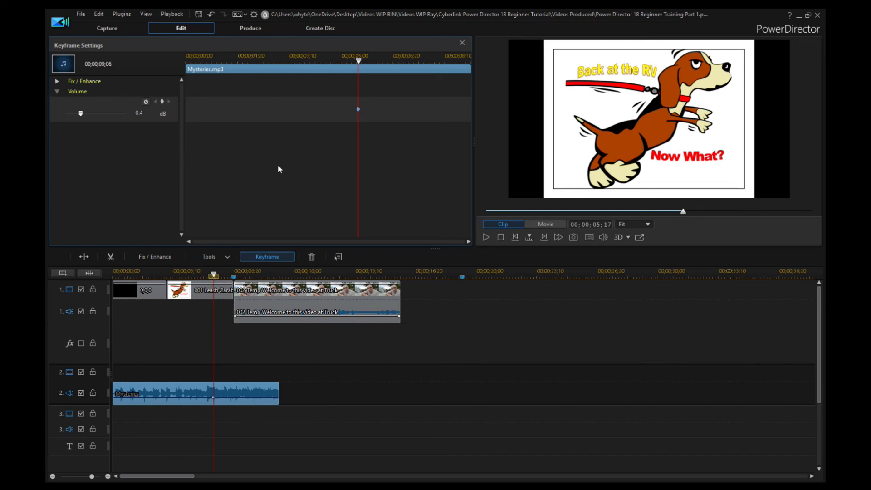
- Add a volume keyframe at the end of the Mysteries clip, 00;00;09;06, and lower it so the music fades out
{"action": "left_click", "coordinate": [219, 273]}
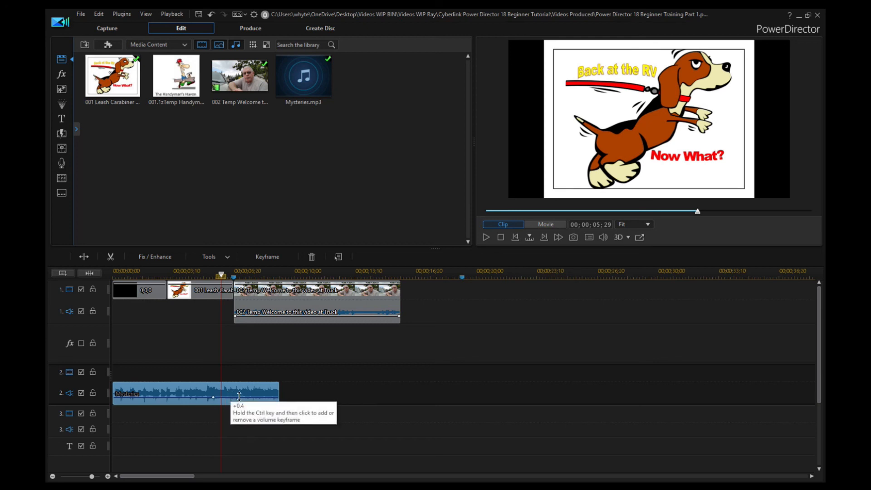
{"action": "left_click", "coordinate": [276, 258]}
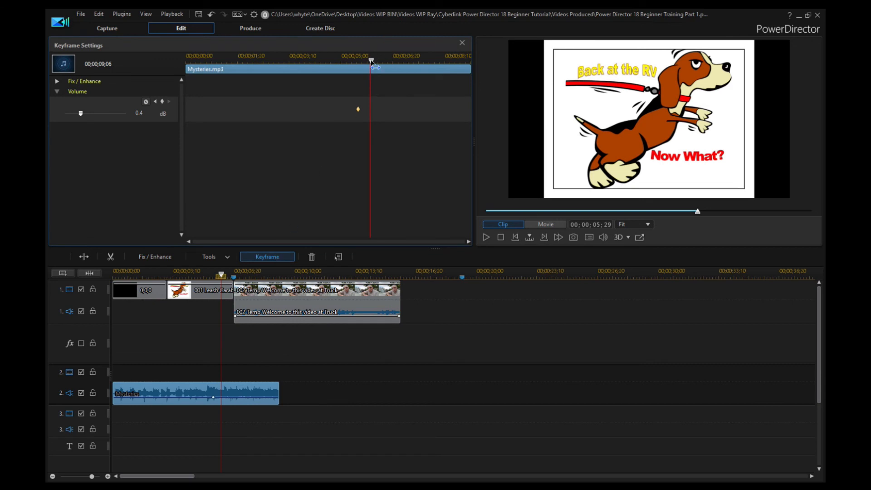
{"action": "left_click_drag", "start_coordinate": [371, 60], "coordinate": [481, 59]}
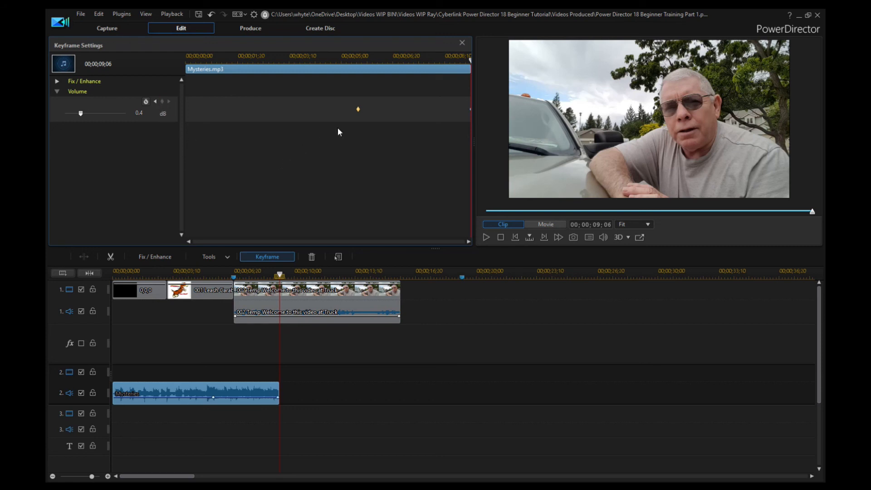
{"action": "left_click", "coordinate": [462, 44]}
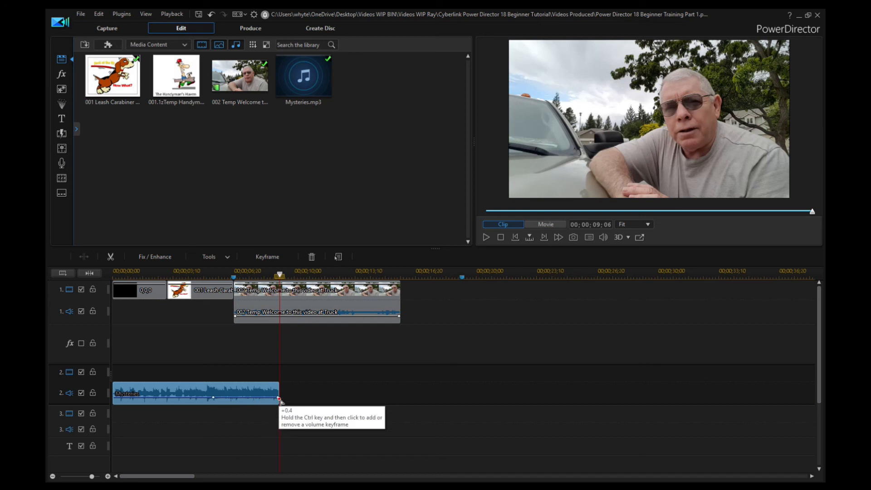
{"action": "left_click_drag", "start_coordinate": [279, 399], "coordinate": [278, 405]}
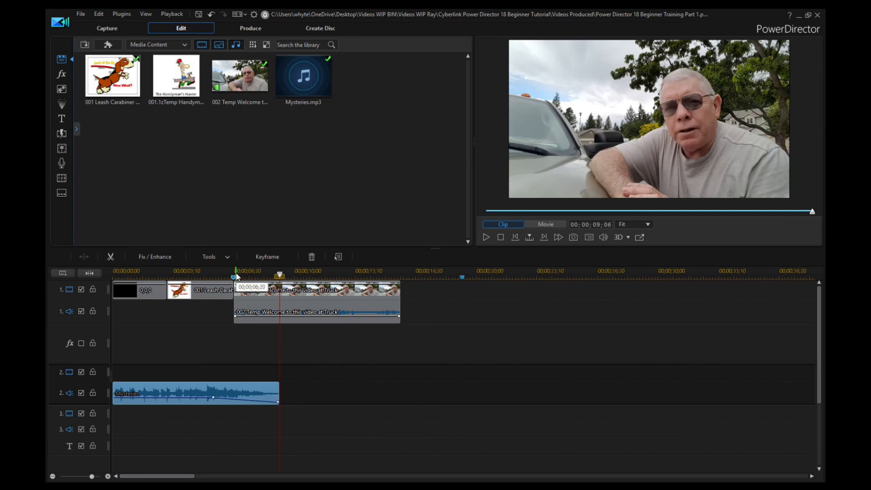
- Play the timeline from its beginning through the end of the welcome video to check the music fade
{"action": "left_click", "coordinate": [114, 274]}
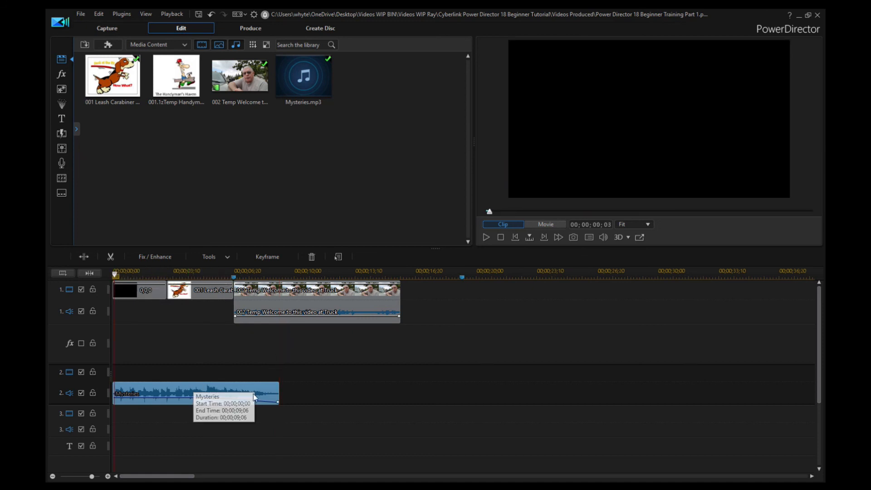
{"action": "left_click", "coordinate": [483, 237]}
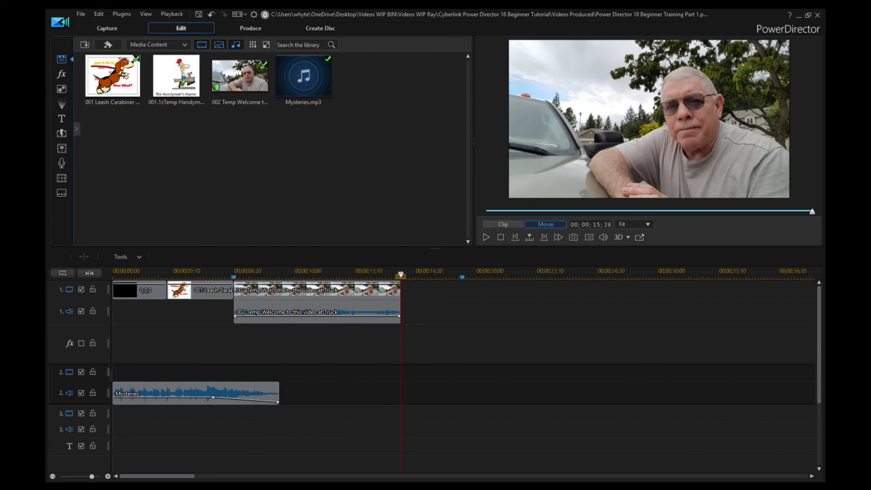
- Add the 003 zINTRO HANDYMANS HAVEN clip from the Tip Leash Carabiner folder to track 1 directly after the welcome video
{"action": "left_click_drag", "start_coordinate": [47, 54], "coordinate": [683, 25]}
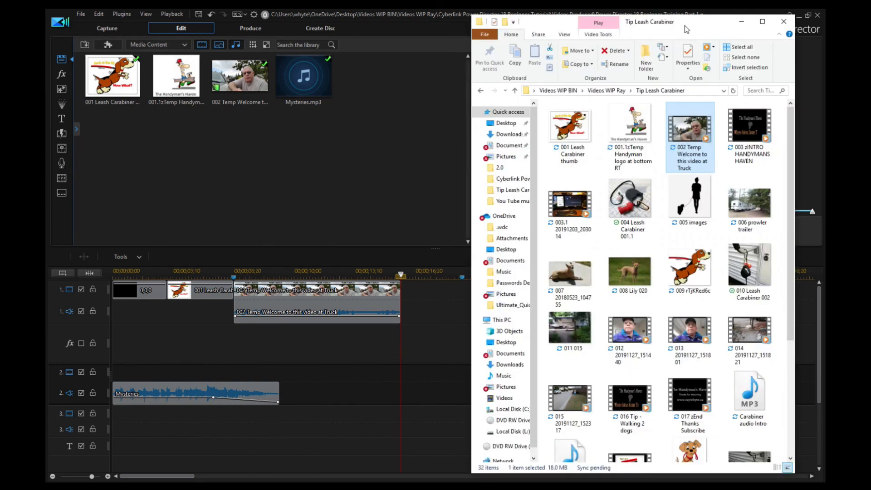
{"action": "left_click", "coordinate": [749, 124]}
{"action": "left_click_drag", "start_coordinate": [749, 124], "coordinate": [751, 160]}
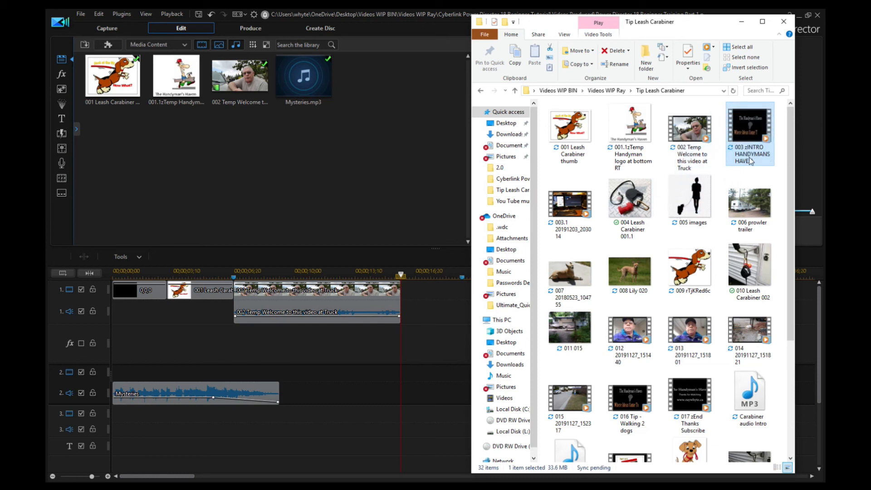
{"action": "left_click_drag", "start_coordinate": [701, 24], "coordinate": [725, 25]}
{"action": "left_click_drag", "start_coordinate": [763, 122], "coordinate": [402, 287]}
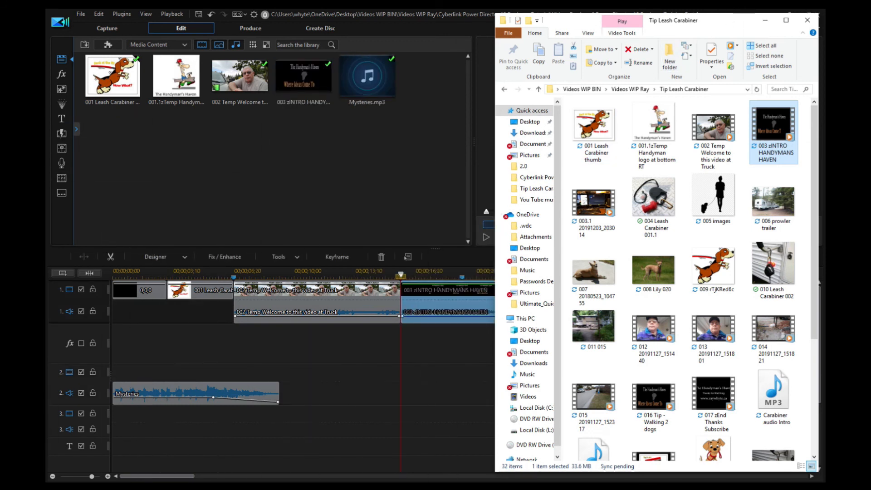
{"action": "left_click", "coordinate": [765, 20]}
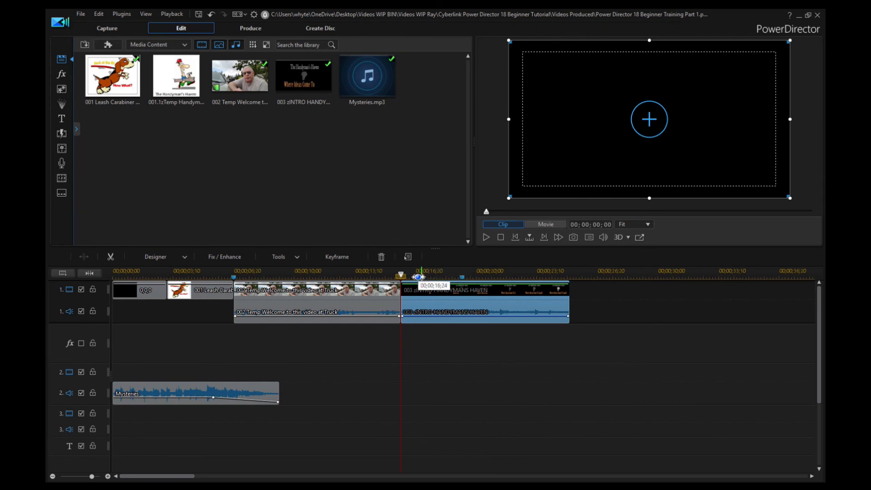
- Play the timeline from the last part of the welcome video to preview how it leads into the intro clip
{"action": "left_click", "coordinate": [391, 274]}
{"action": "left_click", "coordinate": [360, 290]}
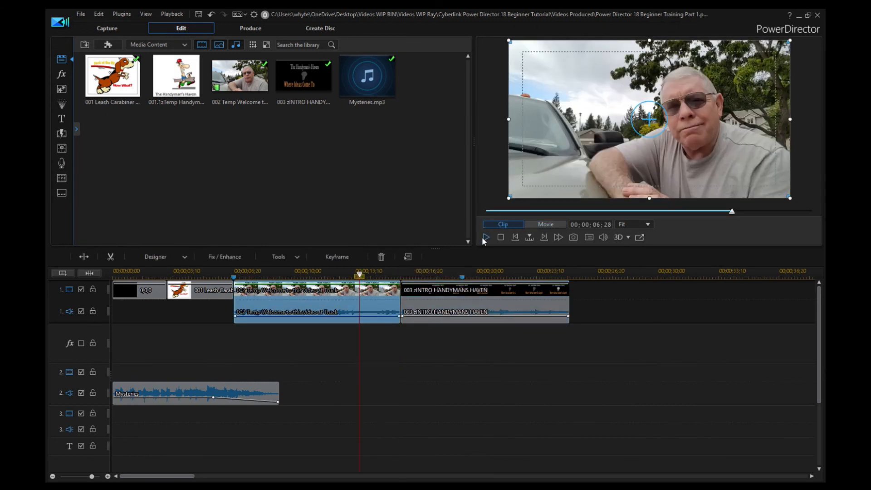
{"action": "left_click", "coordinate": [485, 235]}
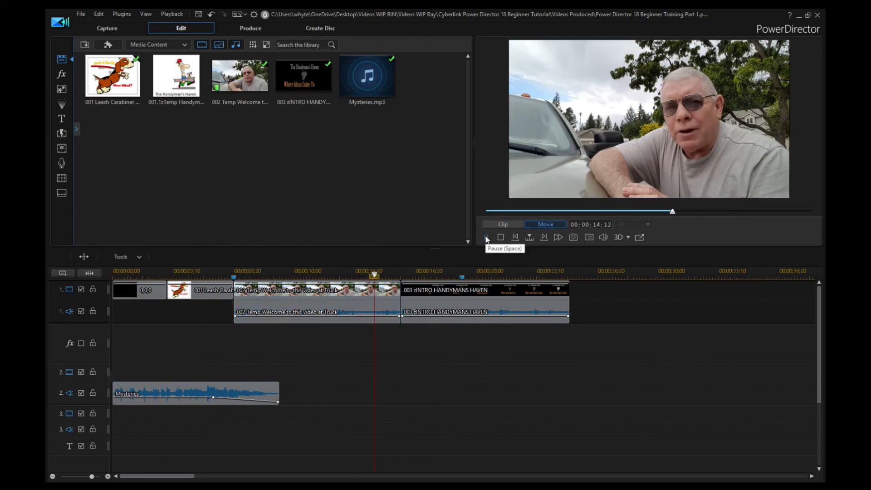